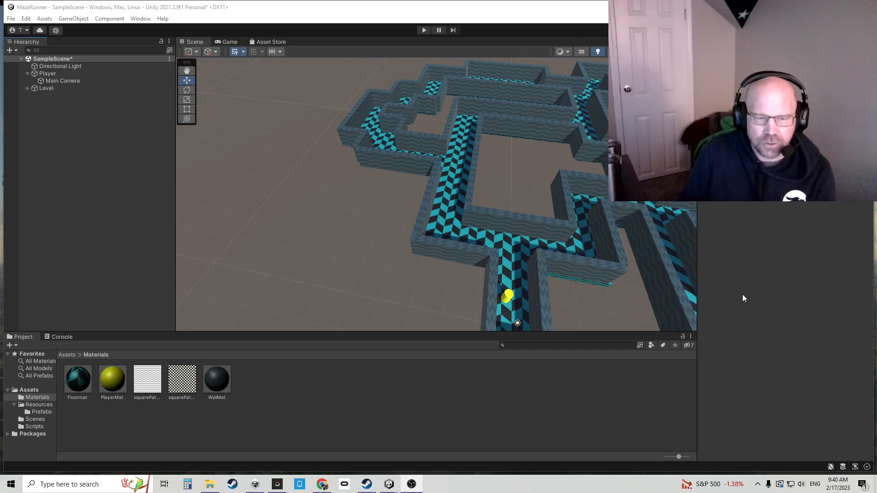
Run the game and steer the yellow player through the maze corridors to test movement and the follow camera
{"action": "left_click", "coordinate": [424, 30]}
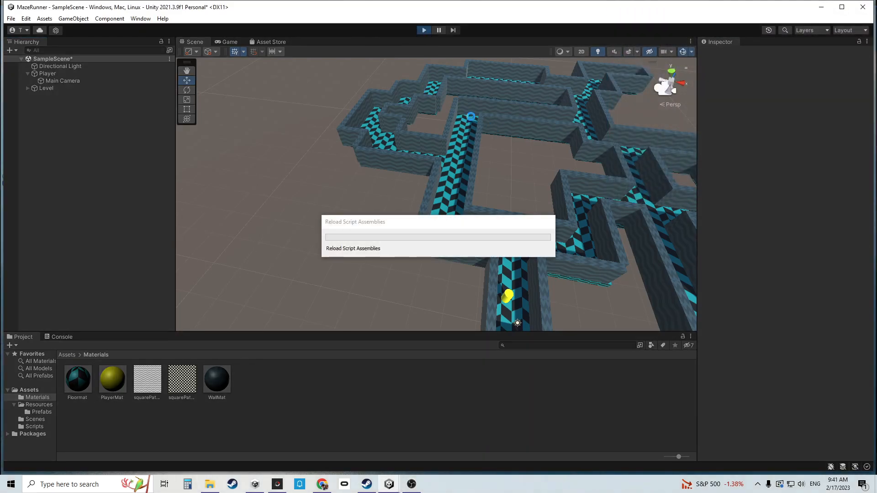
{"action": "key", "text": "d"}
{"action": "key", "text": "w"}
{"action": "key", "text": "d"}
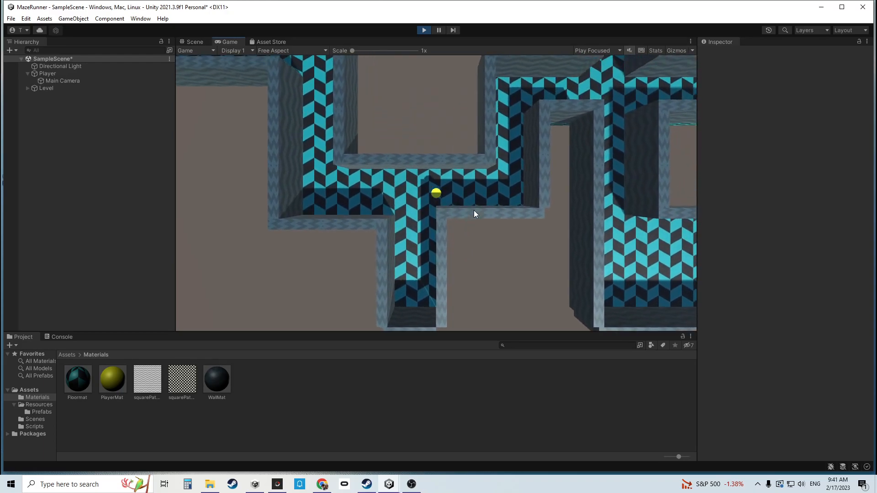
{"action": "key", "text": "w"}
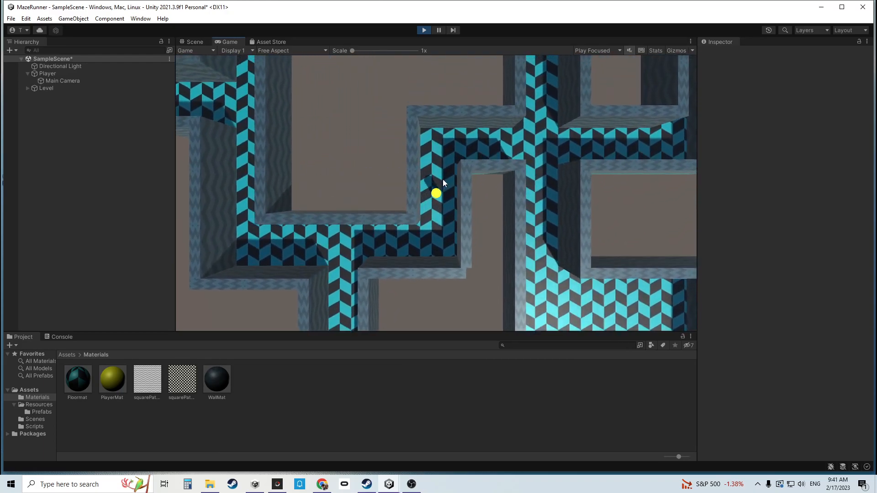
{"action": "key", "text": "d"}
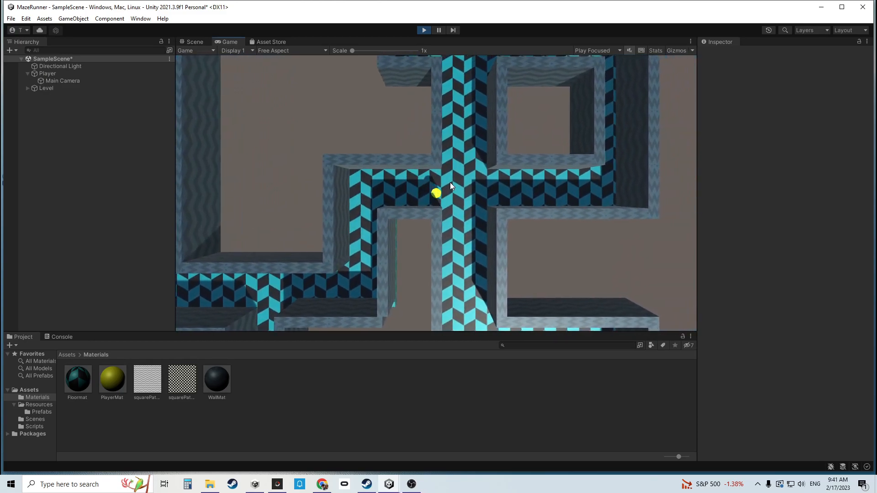
{"action": "key", "text": "w"}
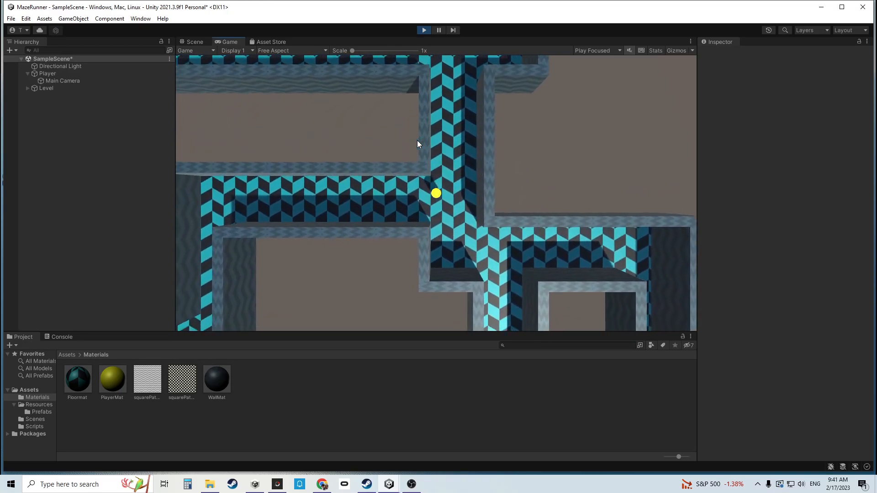
{"action": "key", "text": "a"}
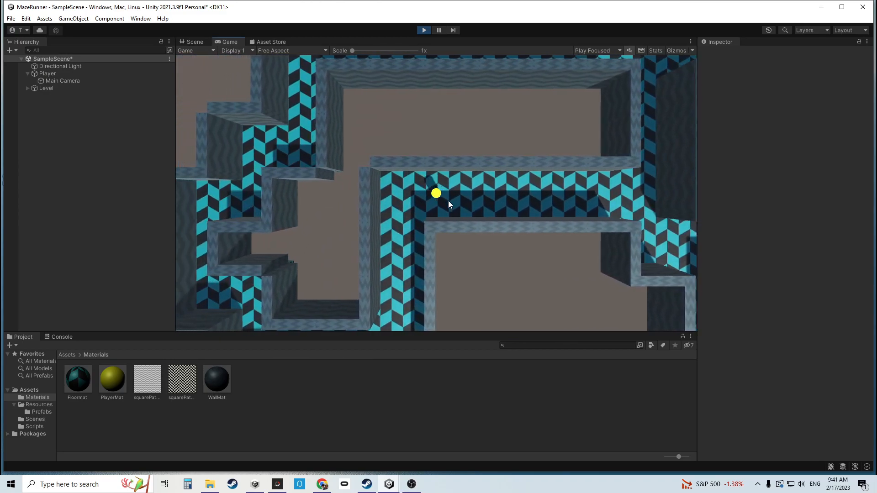
{"action": "key", "text": "s"}
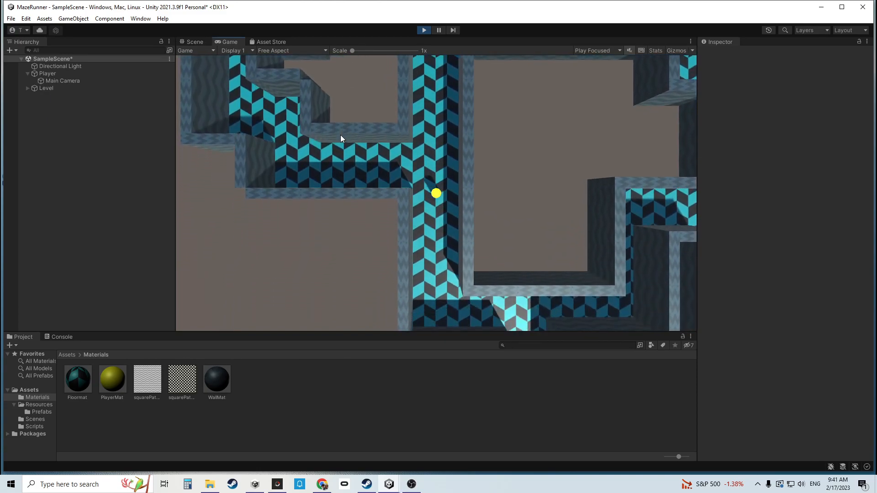
{"action": "key", "text": "w"}
{"action": "key", "text": "a"}
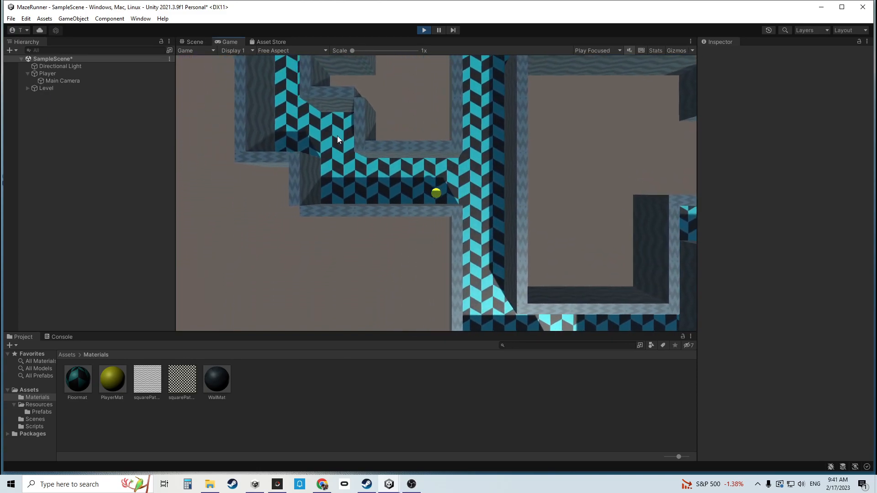
{"action": "key", "text": "w"}
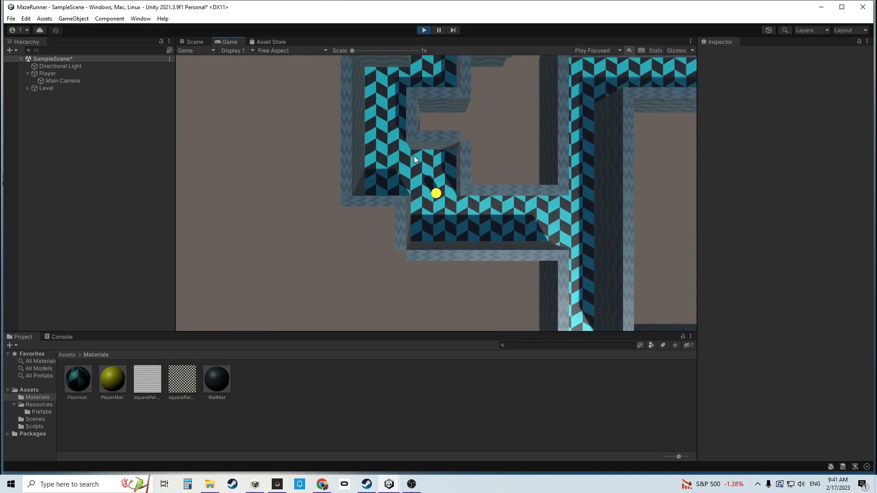
{"action": "key", "text": "d"}
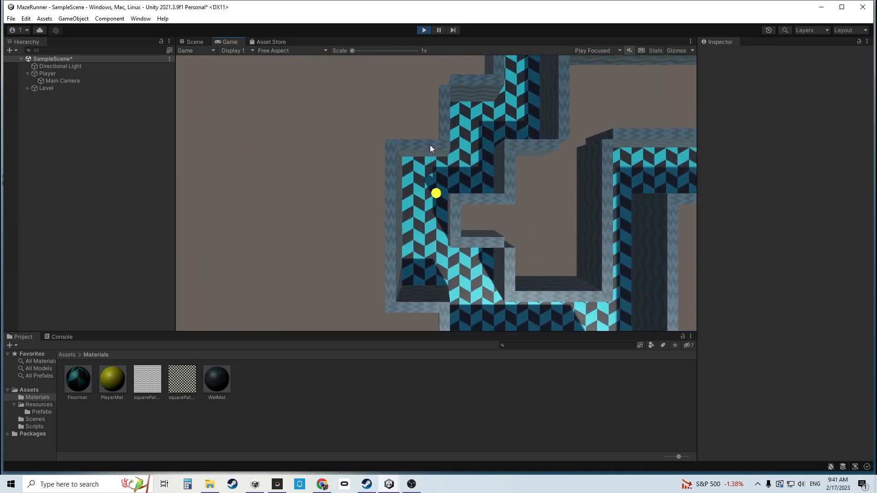
{"action": "key", "text": "w"}
{"action": "key", "text": "d"}
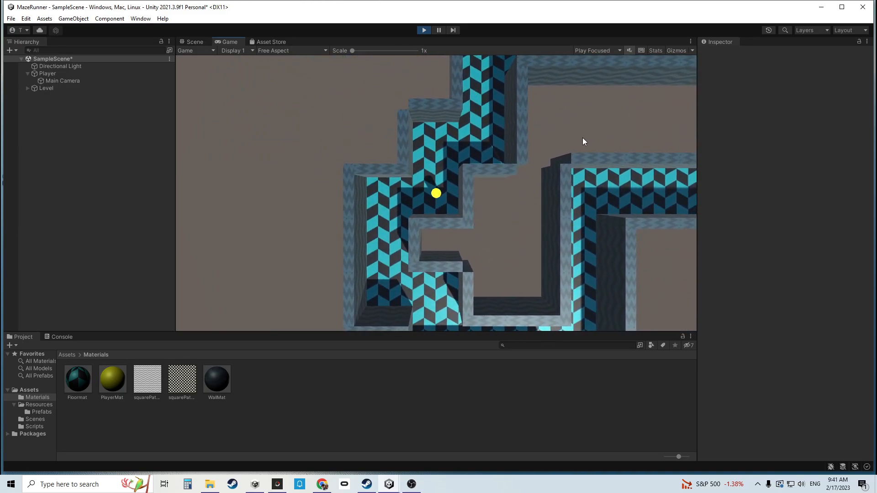
Examine the game's rendering statistics while moving the player back through the maze, and end the play test
{"action": "left_click", "coordinate": [656, 50]}
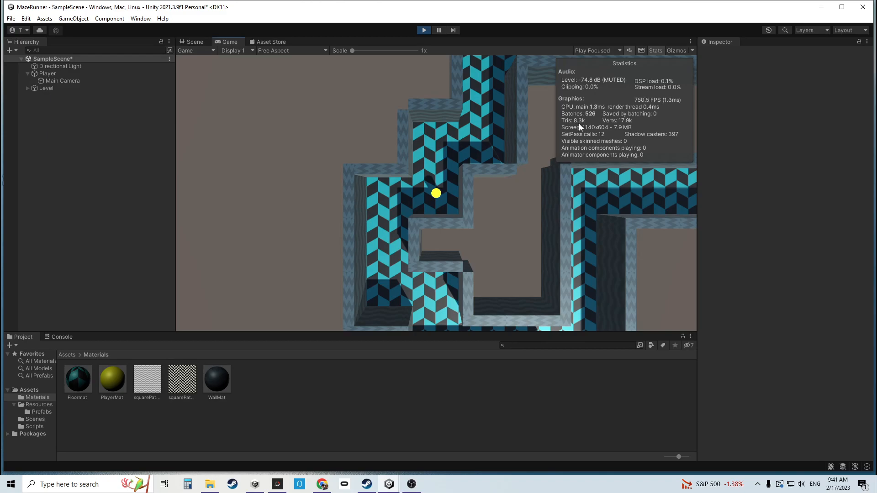
{"action": "key", "text": "w"}
{"action": "key", "text": "d"}
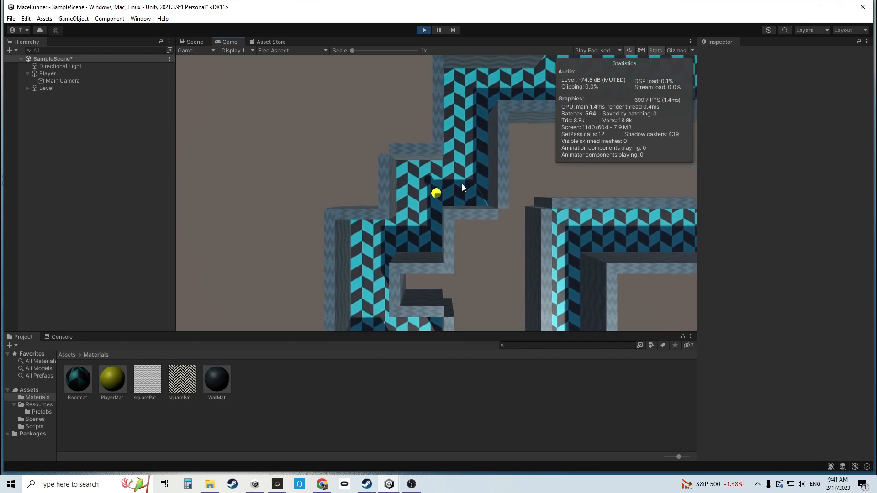
{"action": "key", "text": "s"}
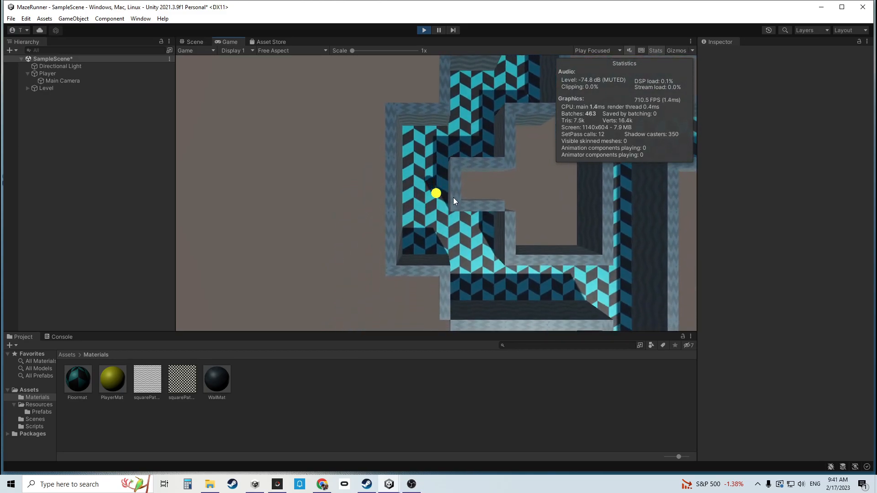
{"action": "key", "text": "d"}
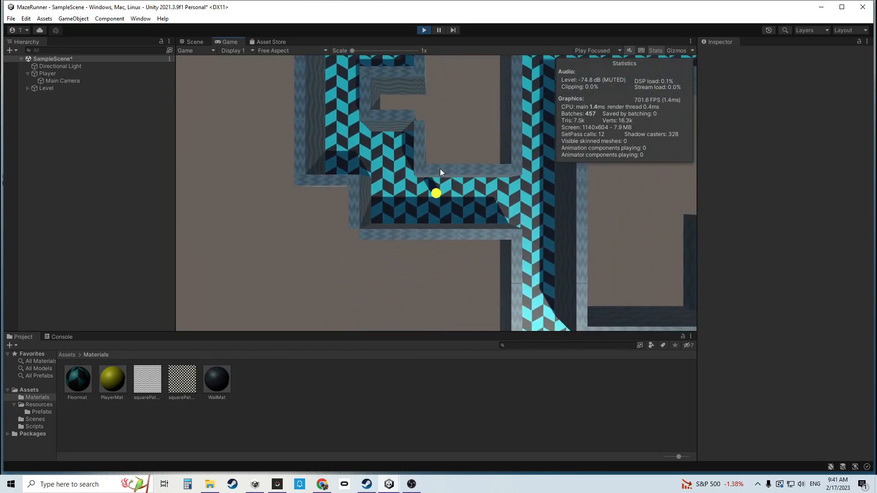
{"action": "key", "text": "s"}
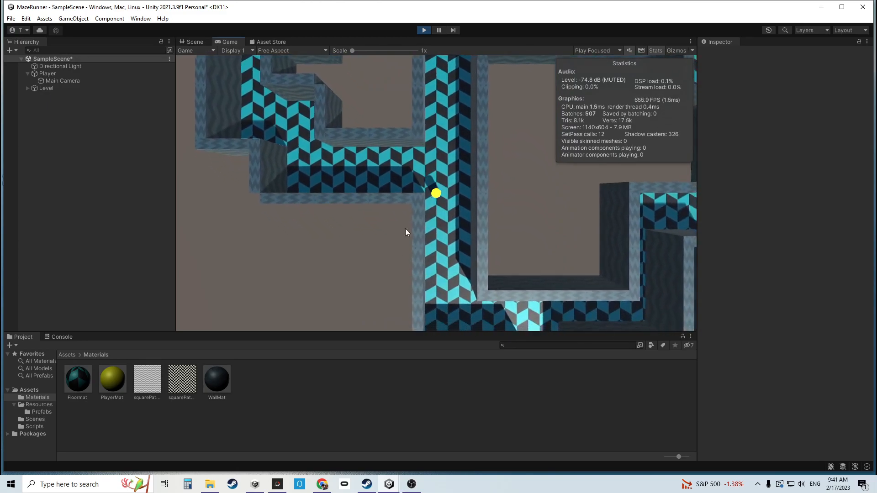
{"action": "key", "text": "s"}
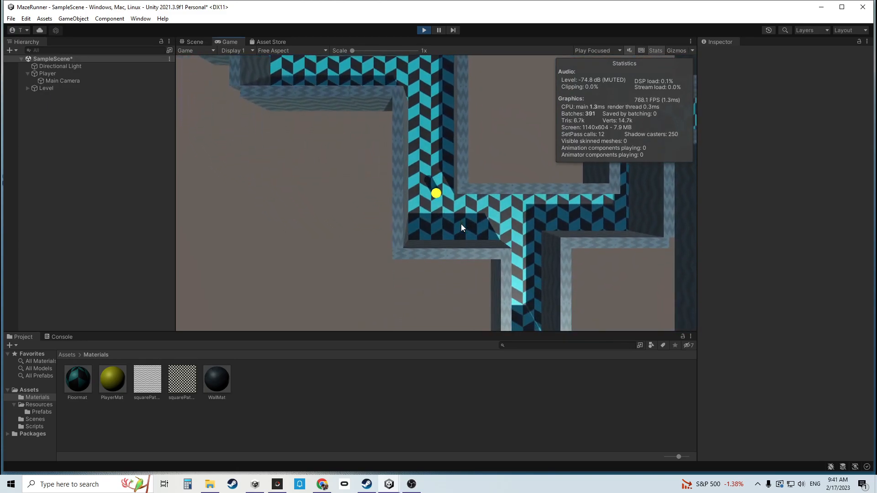
{"action": "left_click", "coordinate": [654, 51]}
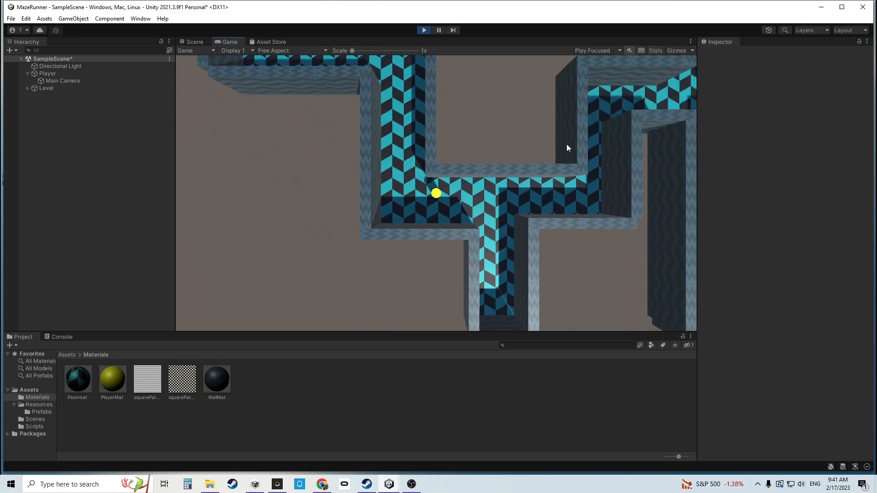
{"action": "left_click", "coordinate": [424, 30]}
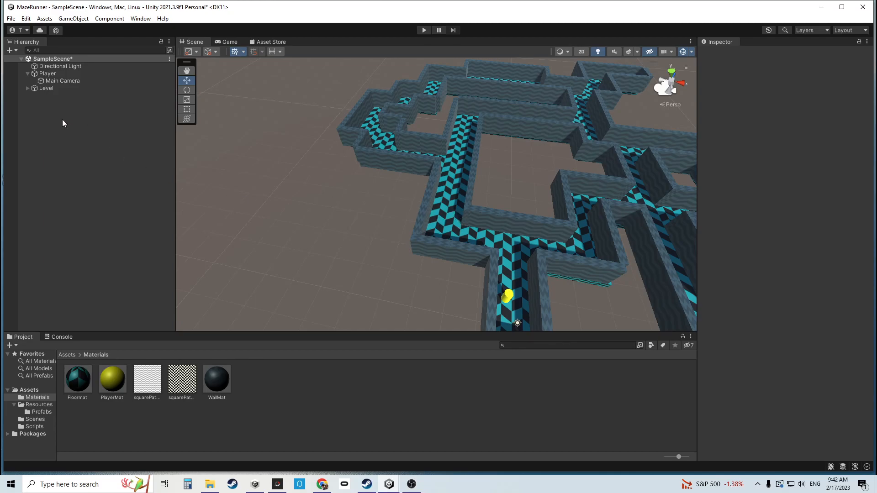
Create a UI canvas in the scene and name it PlayerHUD
{"action": "left_click", "coordinate": [73, 18]}
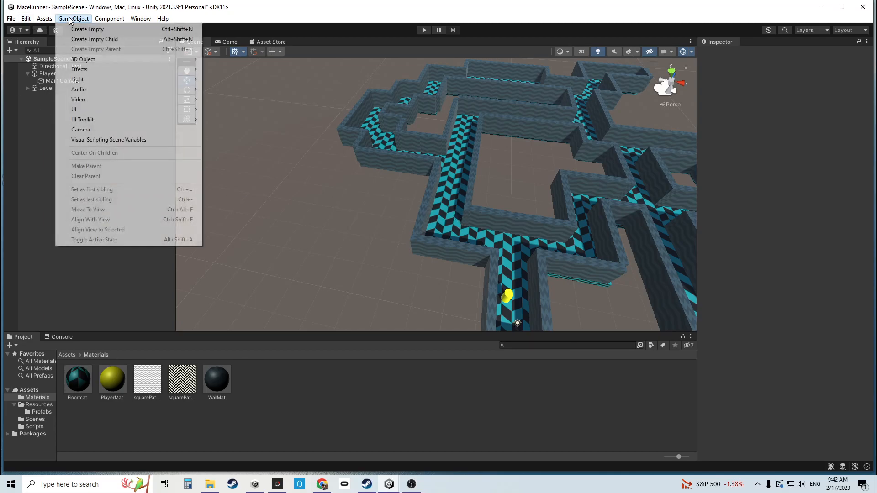
{"action": "mouse_move", "coordinate": [100, 112]}
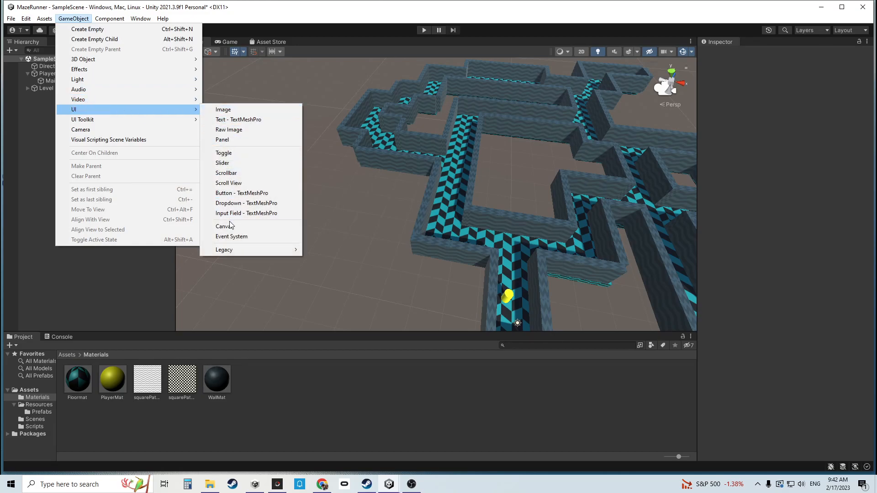
{"action": "left_click", "coordinate": [230, 225]}
{"action": "type", "text": "PlayerHUD"}
{"action": "key", "text": "Return"}
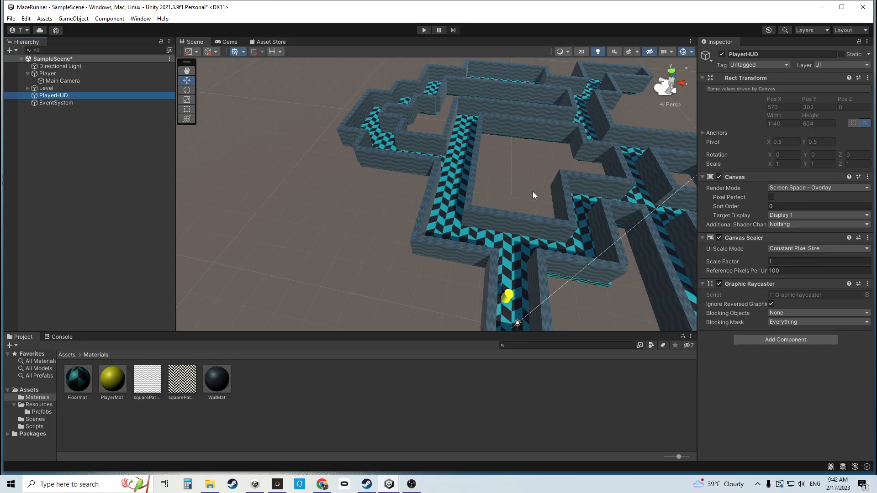
Add a camera named MiniMapCamera as a child of Player and remove its Audio Listener component
{"action": "right_click_drag", "start_coordinate": [509, 180], "coordinate": [535, 182]}
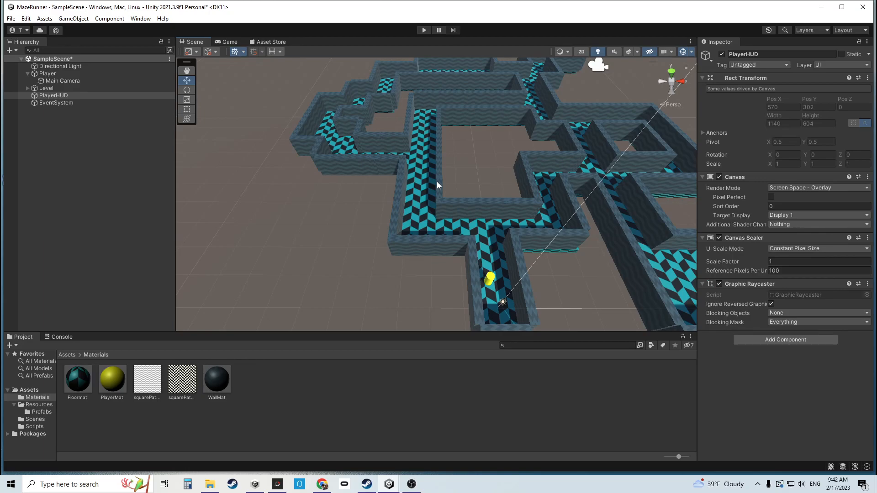
{"action": "right_click", "coordinate": [49, 75]}
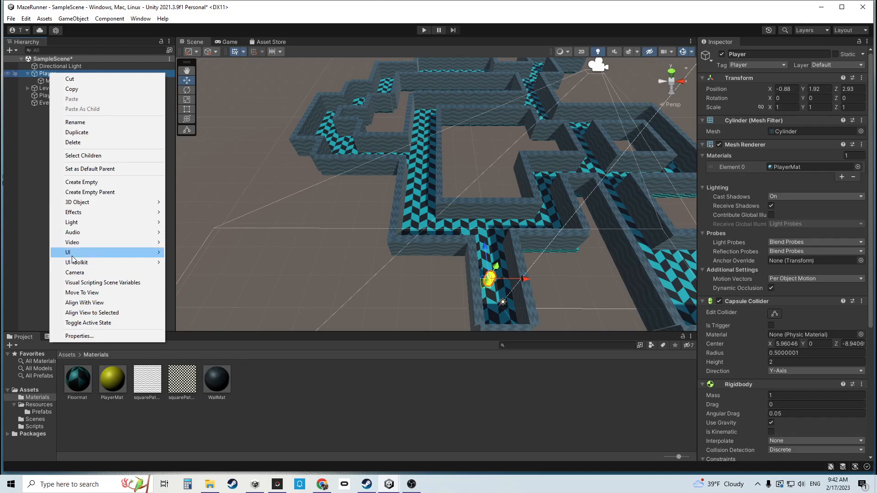
{"action": "mouse_move", "coordinate": [92, 257]}
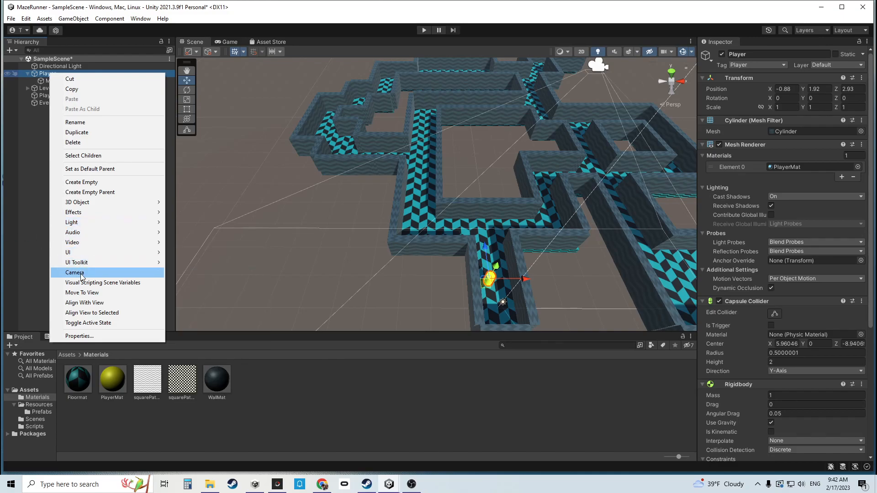
{"action": "left_click", "coordinate": [80, 273]}
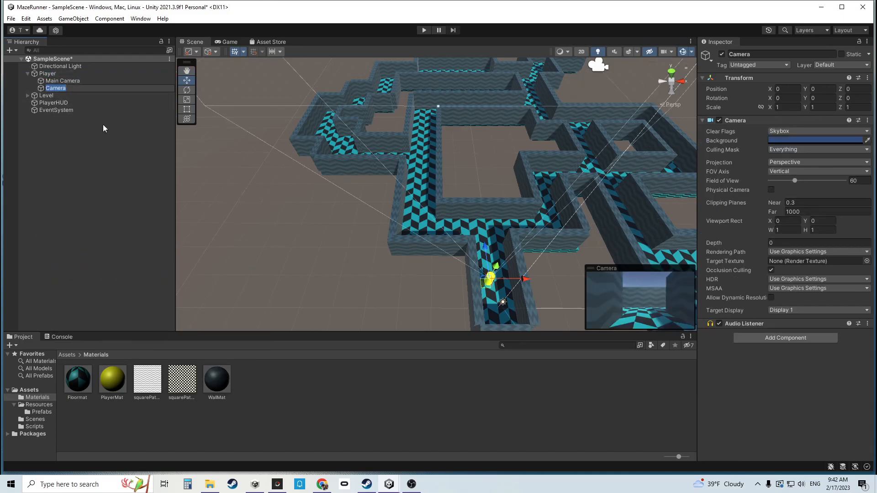
{"action": "type", "text": "MiniMapCamera"}
{"action": "key", "text": "Return"}
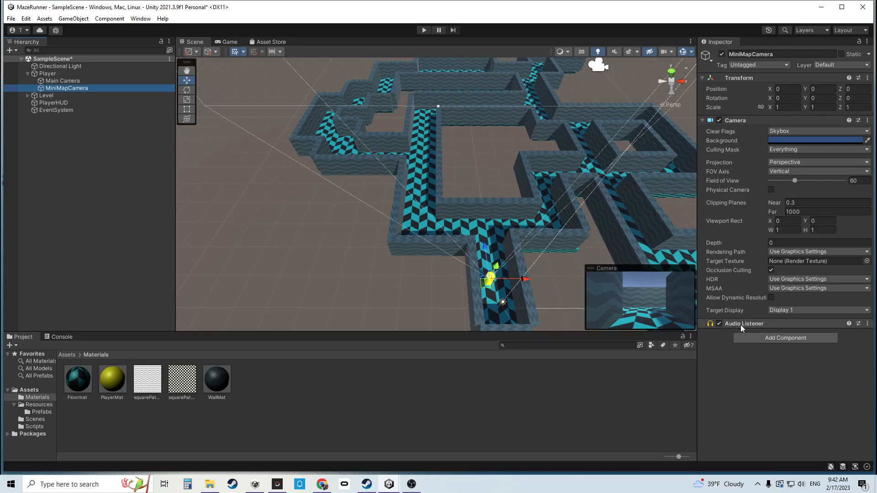
{"action": "left_click", "coordinate": [868, 326]}
{"action": "left_click", "coordinate": [845, 344]}
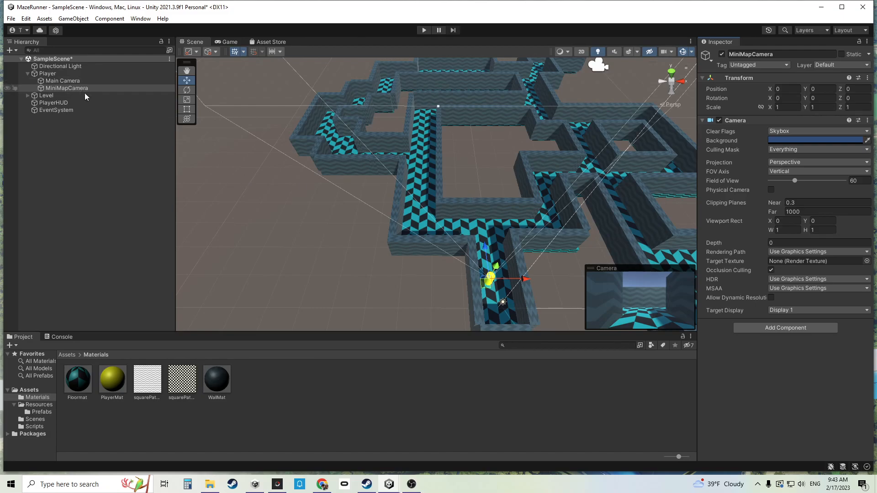
Play test the game with the added camera, moving the player briefly, and stop it
{"action": "left_click", "coordinate": [422, 31]}
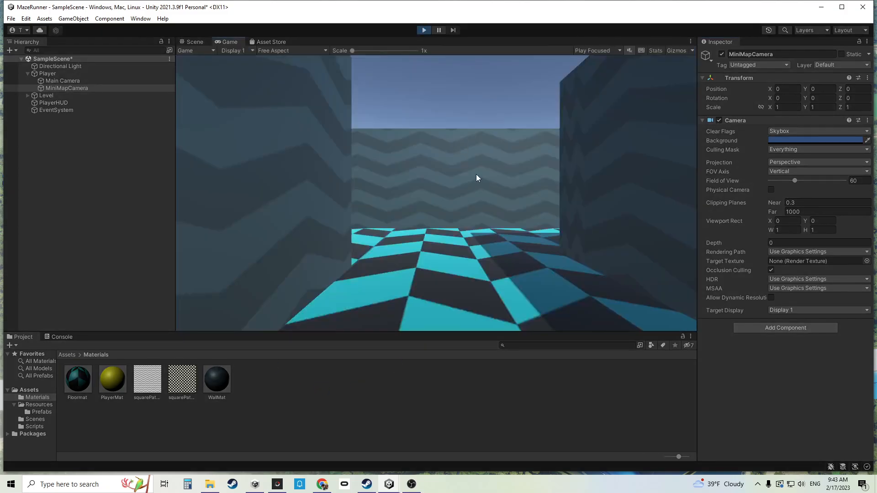
{"action": "key", "text": "s"}
{"action": "key", "text": "d"}
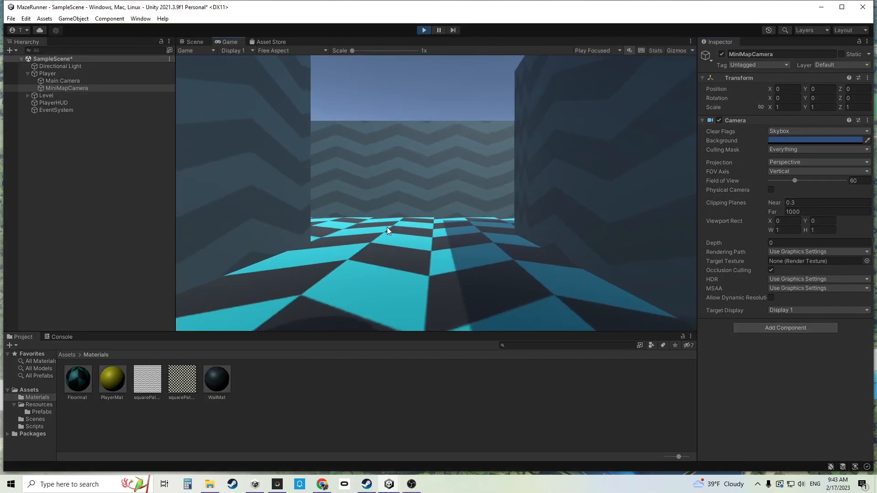
{"action": "key", "text": "w"}
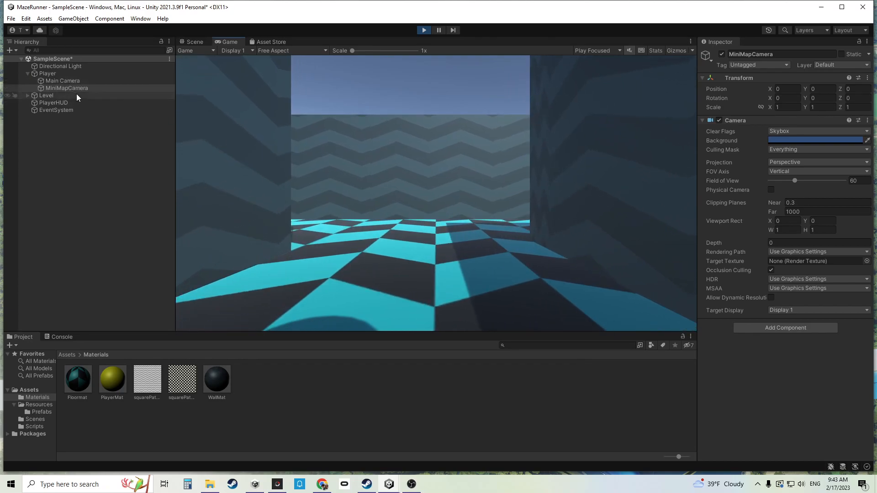
{"action": "left_click", "coordinate": [423, 30]}
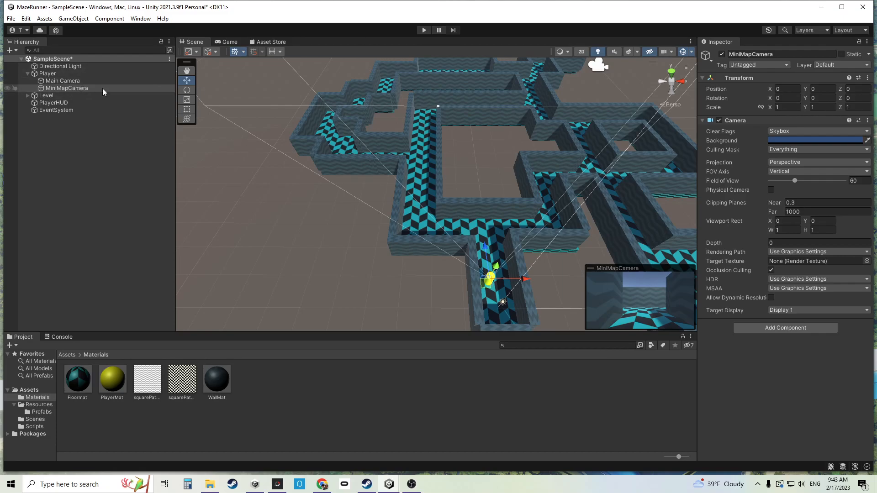
Point MiniMapCamera straight down with an X rotation of 90 and raise its Y position to 80
{"action": "left_click", "coordinate": [794, 99]}
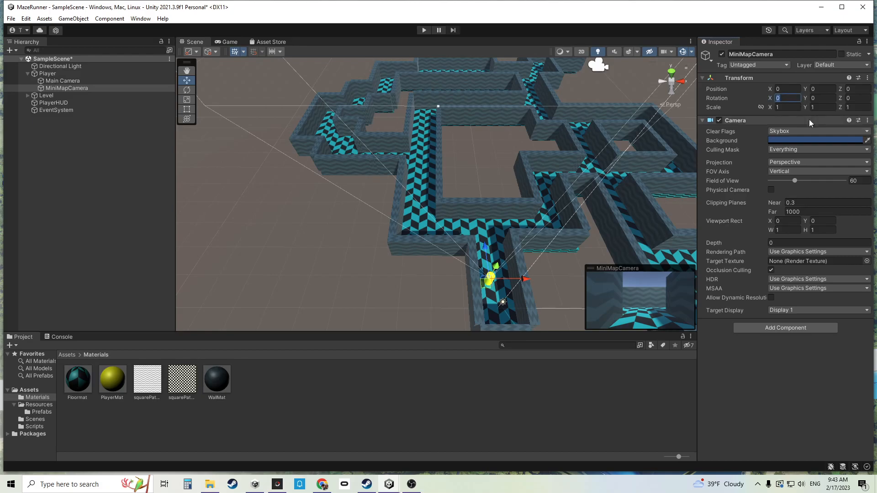
{"action": "type", "text": "90"}
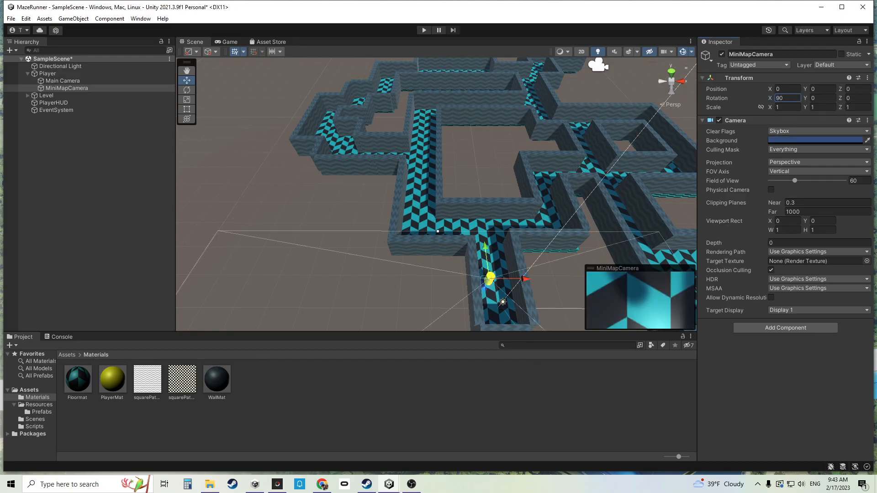
{"action": "left_click", "coordinate": [821, 88]}
{"action": "type", "text": "80"}
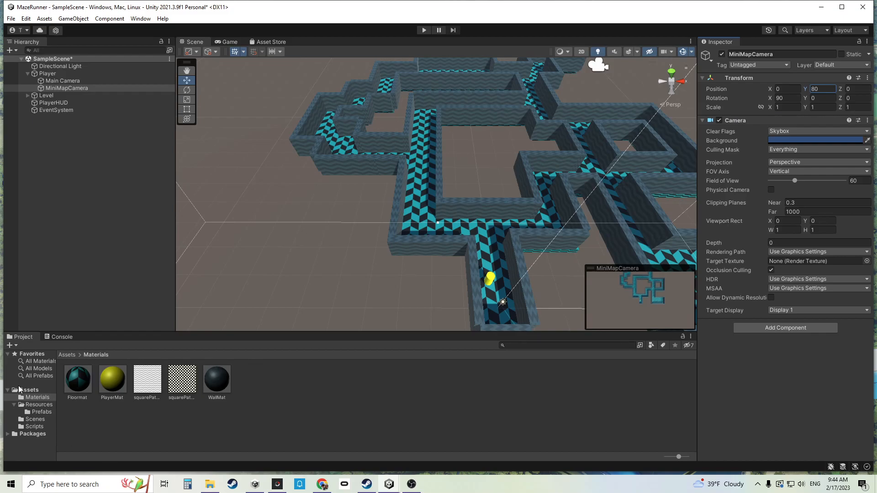
Create a render texture named MiniMapRendTex in the Materials folder and assign it as MiniMapCamera's target texture
{"action": "left_click", "coordinate": [266, 406]}
{"action": "right_click", "coordinate": [266, 405]}
{"action": "mouse_move", "coordinate": [333, 166]}
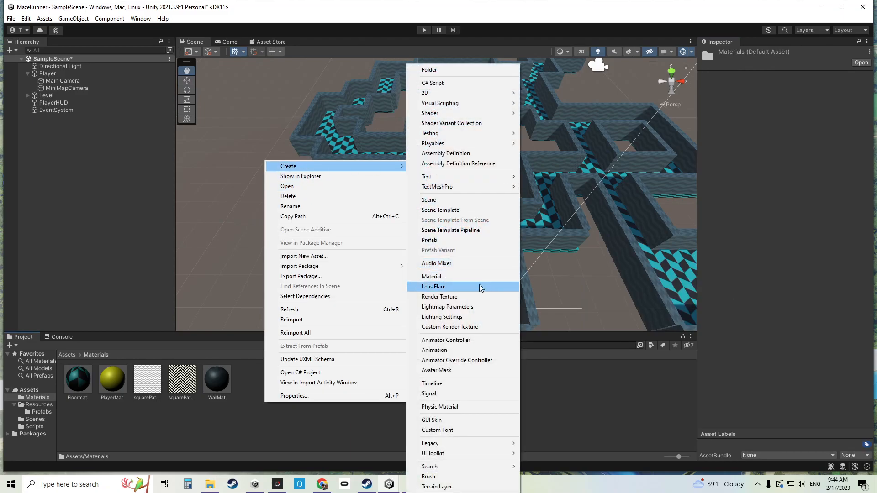
{"action": "left_click", "coordinate": [449, 297]}
{"action": "type", "text": "M"}
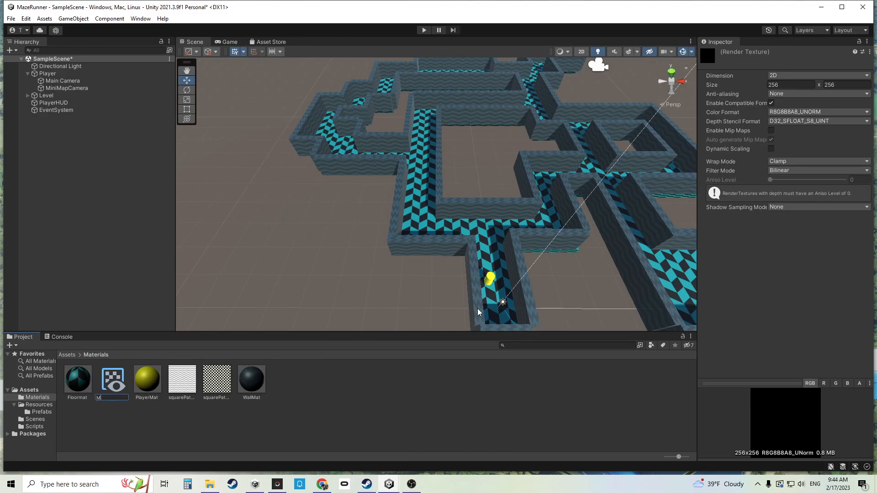
{"action": "type", "text": "ex"}
{"action": "key", "text": "Return"}
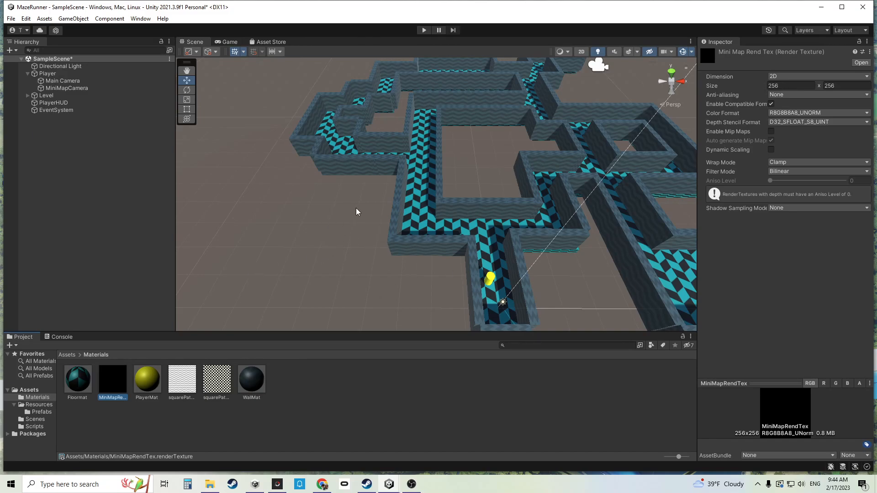
{"action": "left_click", "coordinate": [71, 88]}
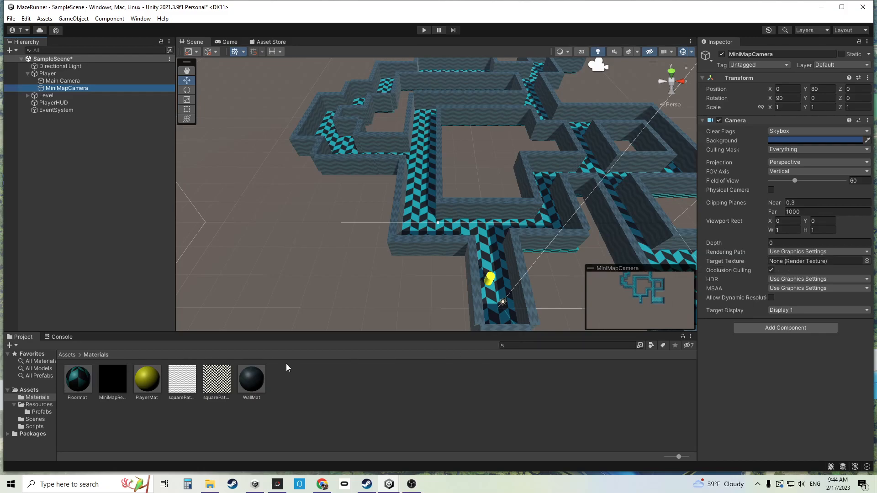
{"action": "left_click_drag", "start_coordinate": [112, 379], "coordinate": [804, 260]}
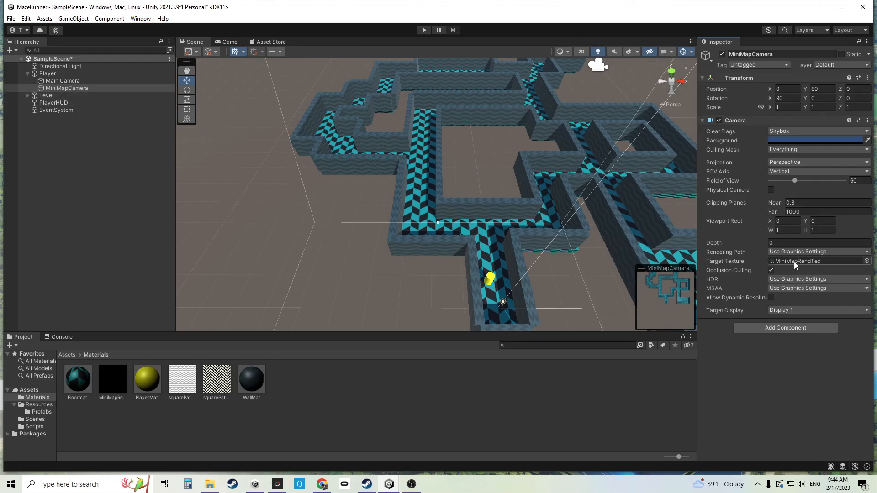
Play test the game with the render texture assigned, moving the player through the maze, and stop it
{"action": "left_click", "coordinate": [424, 30]}
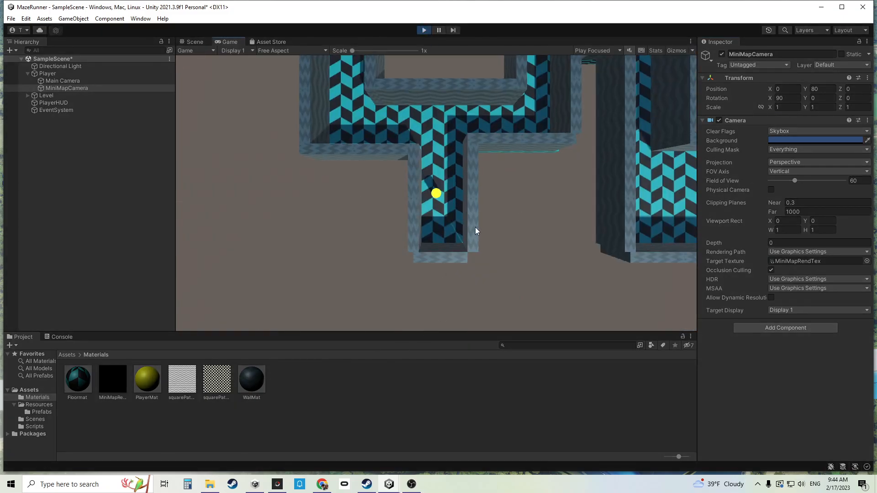
{"action": "key", "text": "d"}
{"action": "key", "text": "w"}
{"action": "key", "text": "a"}
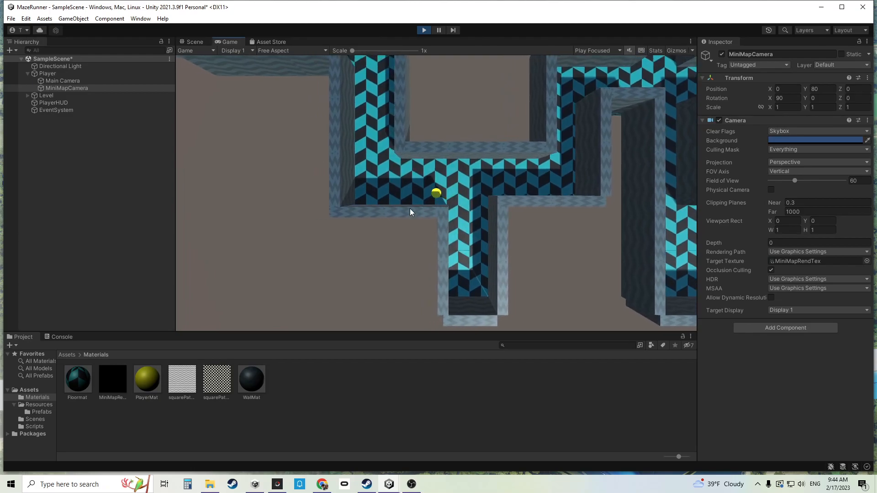
{"action": "key", "text": "w"}
{"action": "key", "text": "w"}
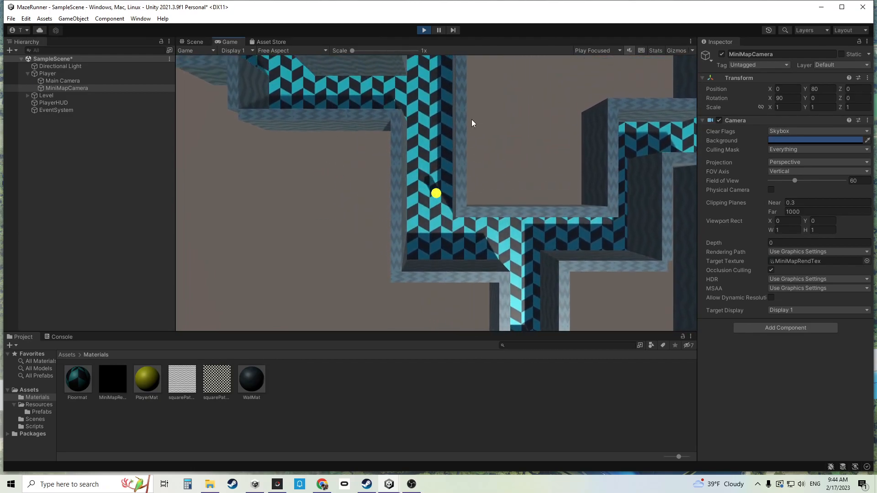
{"action": "left_click", "coordinate": [424, 30]}
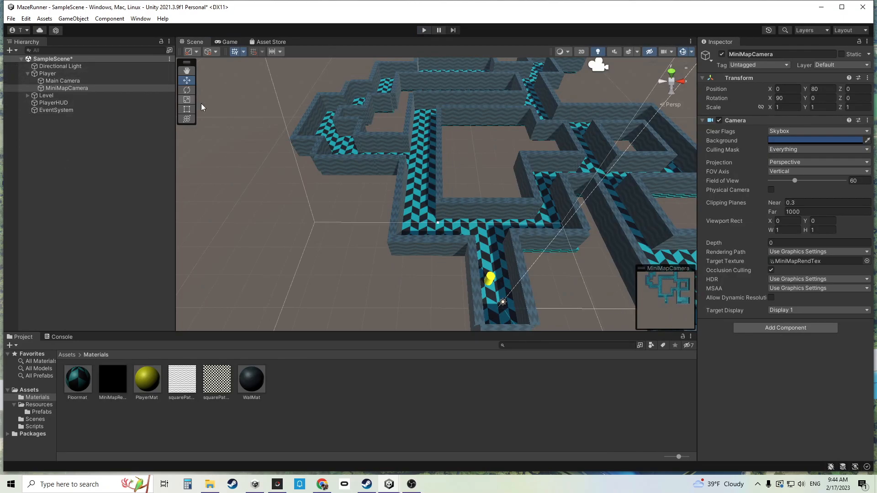
{"action": "left_click", "coordinate": [62, 80]}
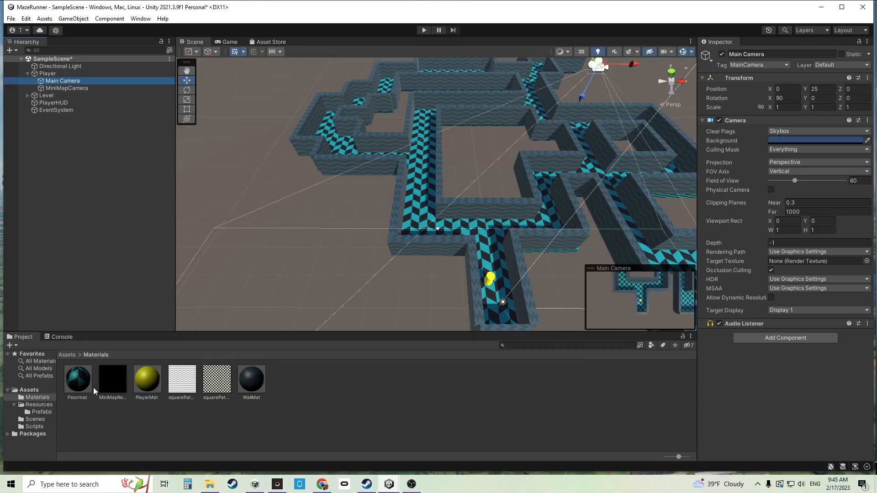
{"action": "left_click", "coordinate": [75, 88]}
{"action": "left_click_drag", "start_coordinate": [457, 242], "coordinate": [436, 179], "text": "alt"}
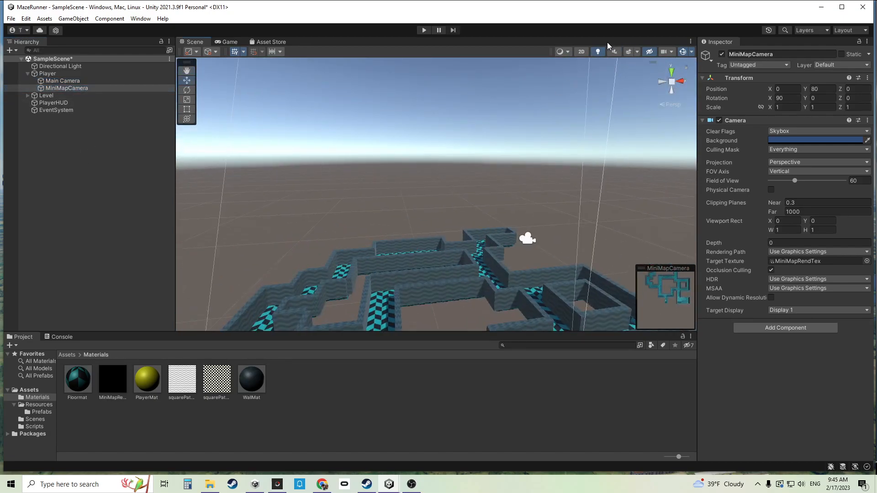
Show the PlayerHUD canvas in the 2D scene view and add a Raw Image as its child
{"action": "left_click", "coordinate": [582, 52]}
{"action": "double_click", "coordinate": [55, 103]}
{"action": "key", "text": "t"}
{"action": "scroll", "coordinate": [439, 237], "scroll_direction": "up", "scroll_amount": 3}
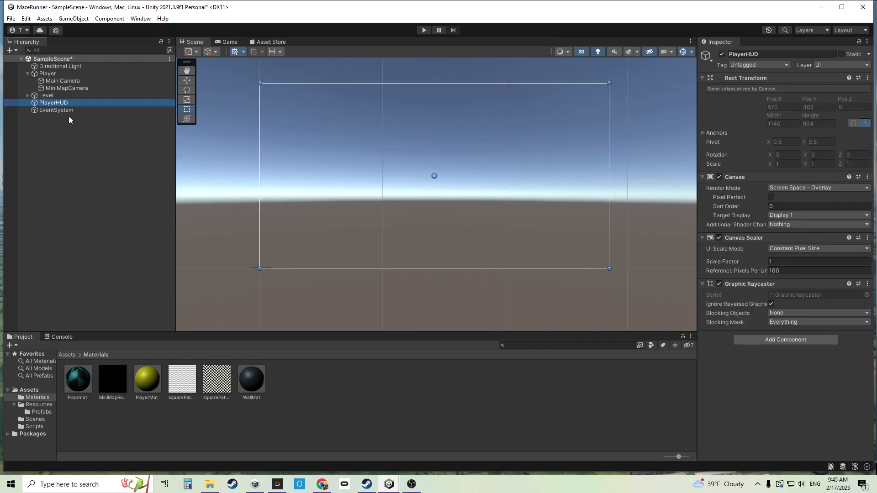
{"action": "right_click", "coordinate": [62, 103]}
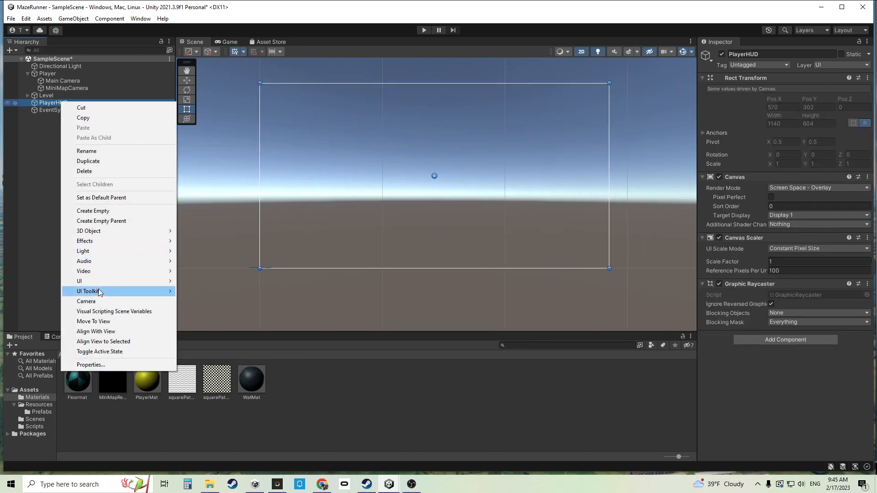
{"action": "mouse_move", "coordinate": [97, 286]}
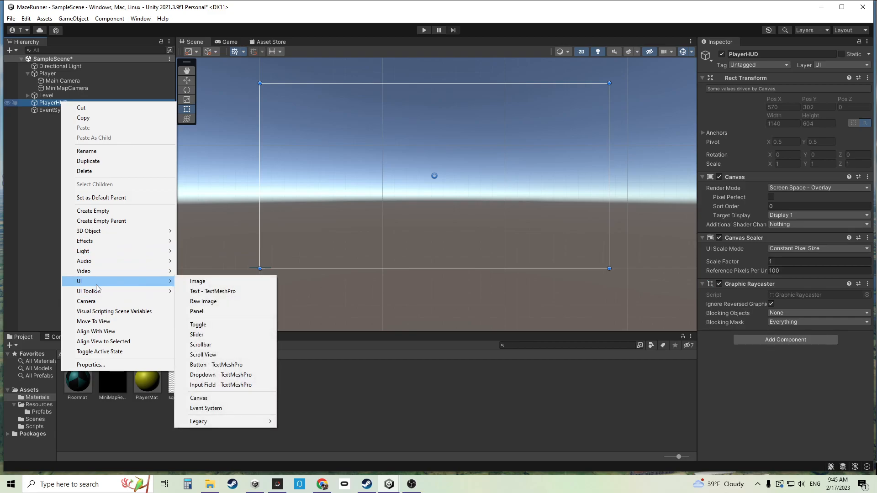
{"action": "left_click", "coordinate": [215, 305]}
Set the RawImage's width and height to 200 and anchor it to the canvas's bottom-left corner
{"action": "left_click", "coordinate": [773, 113]}
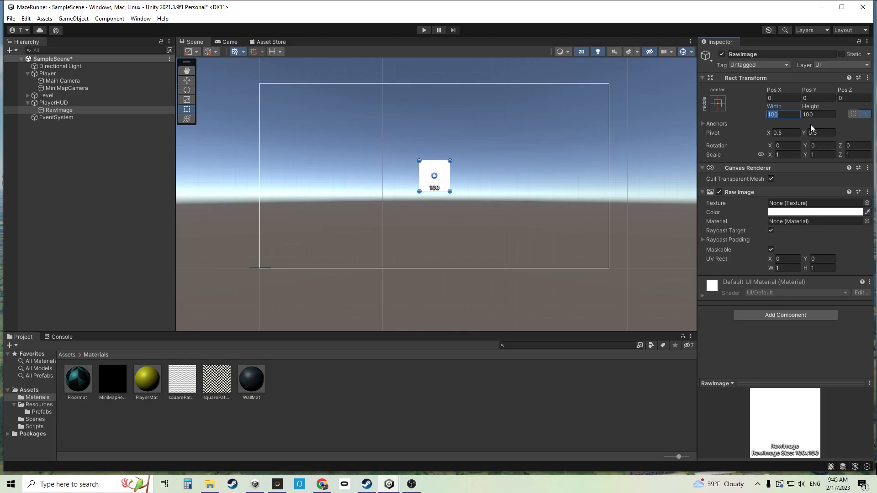
{"action": "type", "text": "200"}
{"action": "key", "text": "Tab"}
{"action": "type", "text": "200"}
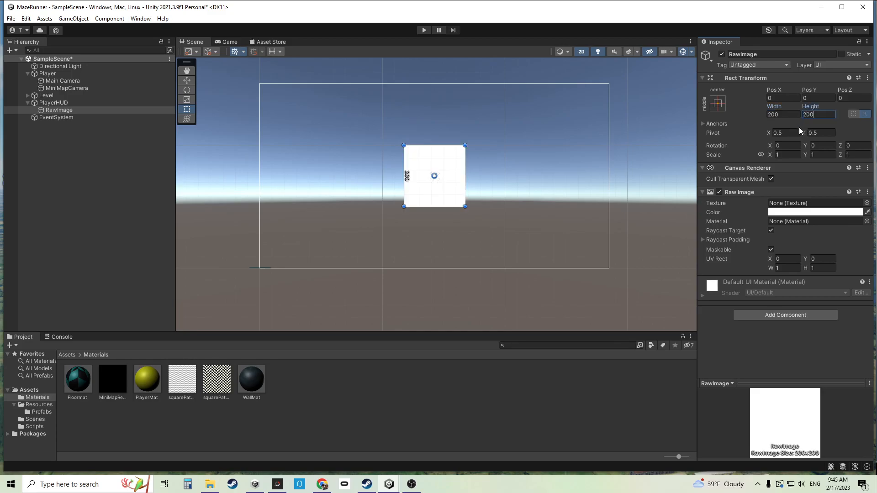
{"action": "left_click", "coordinate": [718, 103]}
{"action": "left_click", "coordinate": [748, 218]}
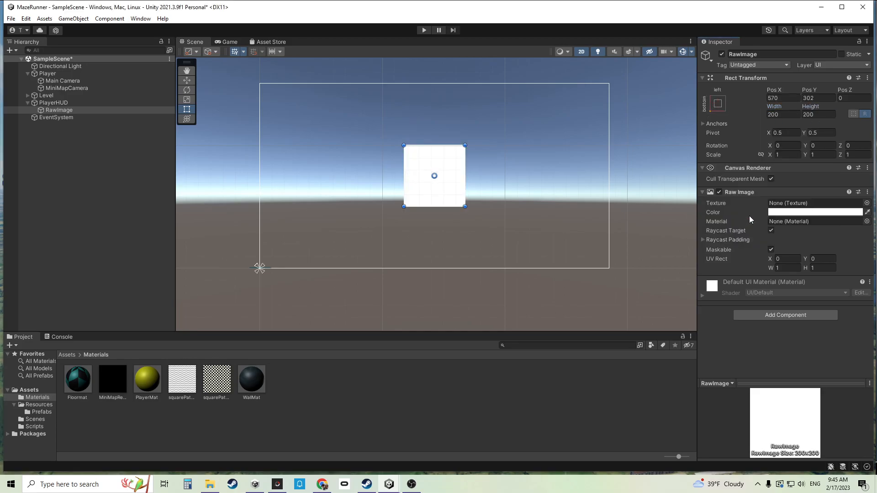
Move the RawImage near the canvas's bottom-left corner, at about X 116, Y 119, and assign MiniMapRendTex as its texture
{"action": "key", "text": "w"}
{"action": "left_click_drag", "start_coordinate": [445, 180], "coordinate": [304, 233]}
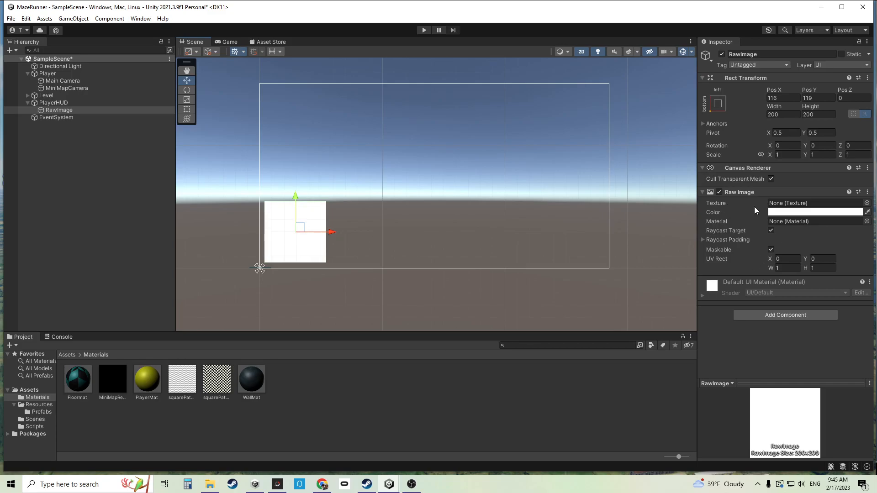
{"action": "left_click_drag", "start_coordinate": [112, 378], "coordinate": [804, 203]}
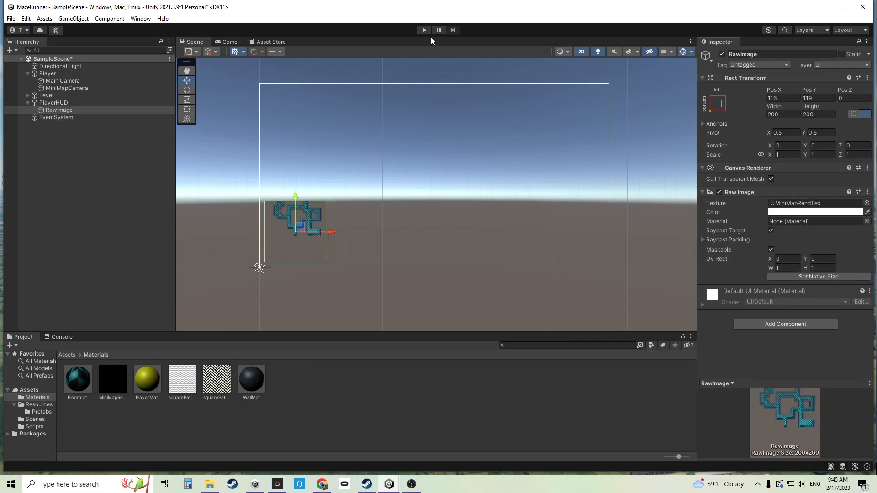
Start a play test and move the player through several corridors to check the minimap
{"action": "left_click", "coordinate": [423, 30]}
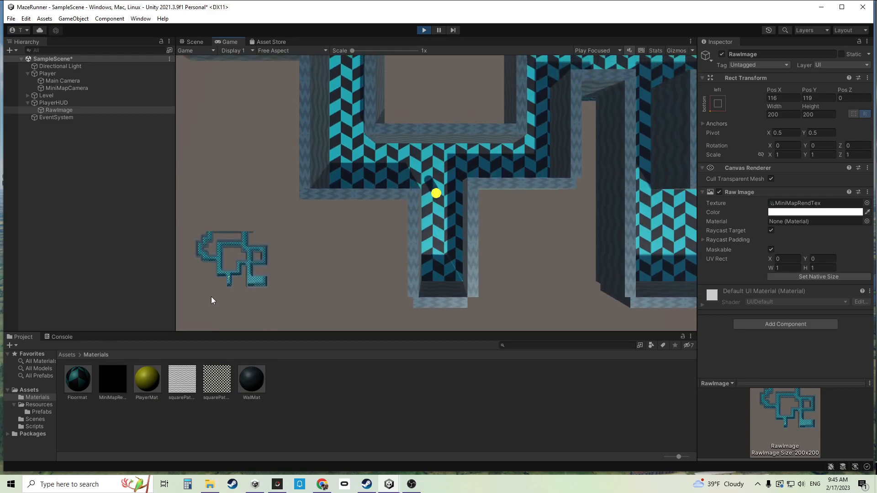
{"action": "key", "text": "w"}
{"action": "key", "text": "d"}
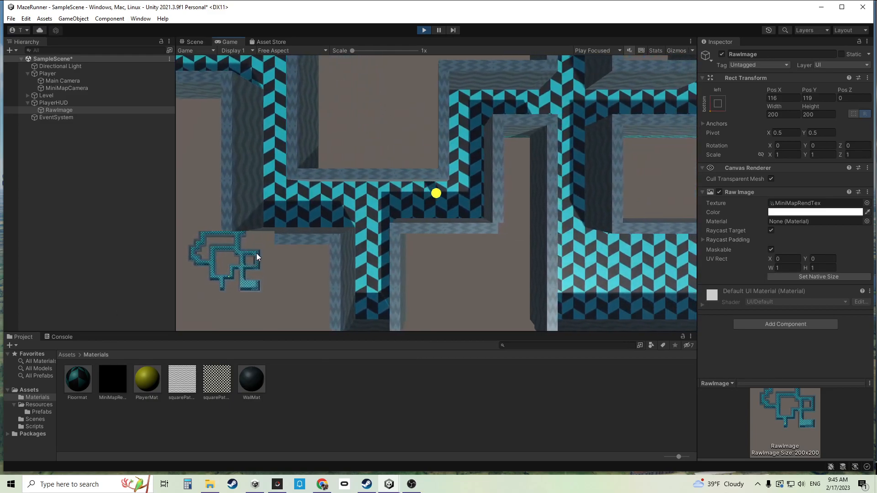
{"action": "key", "text": "w"}
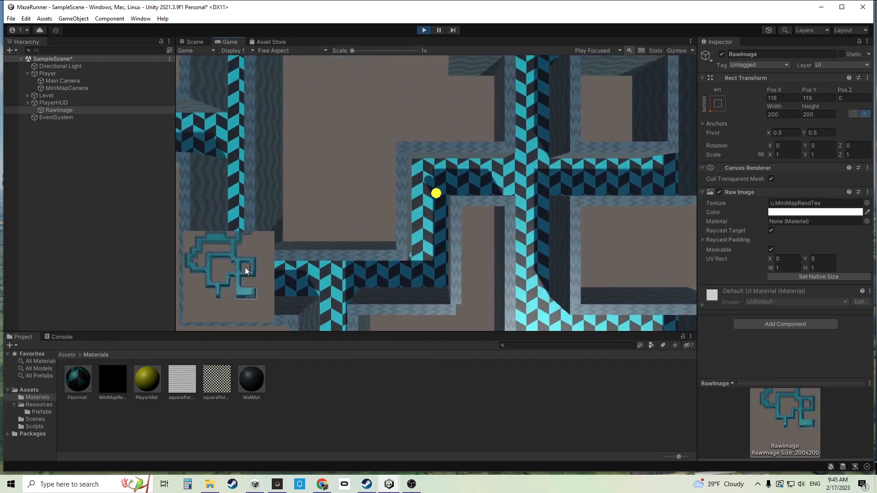
{"action": "key", "text": "d"}
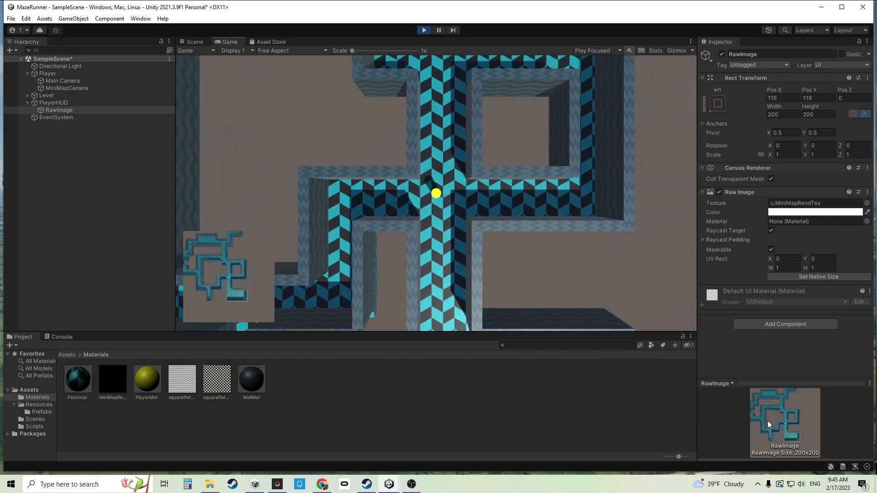
{"action": "key", "text": "w"}
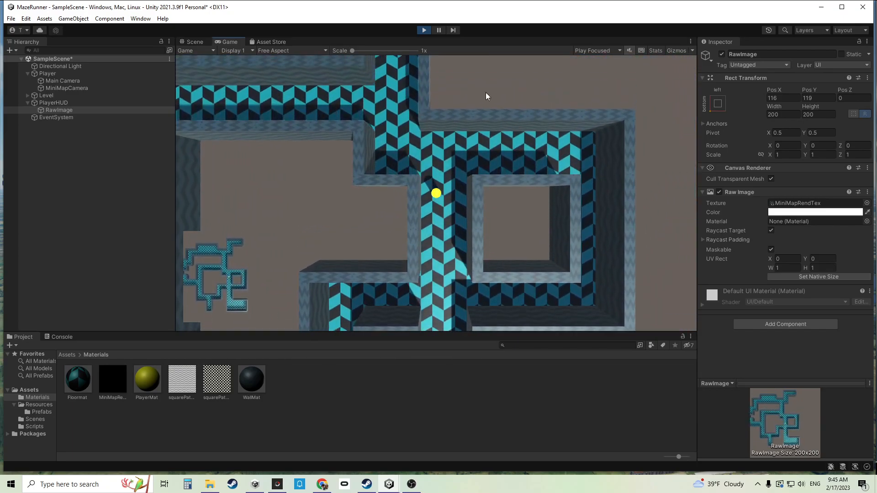
{"action": "key", "text": "w"}
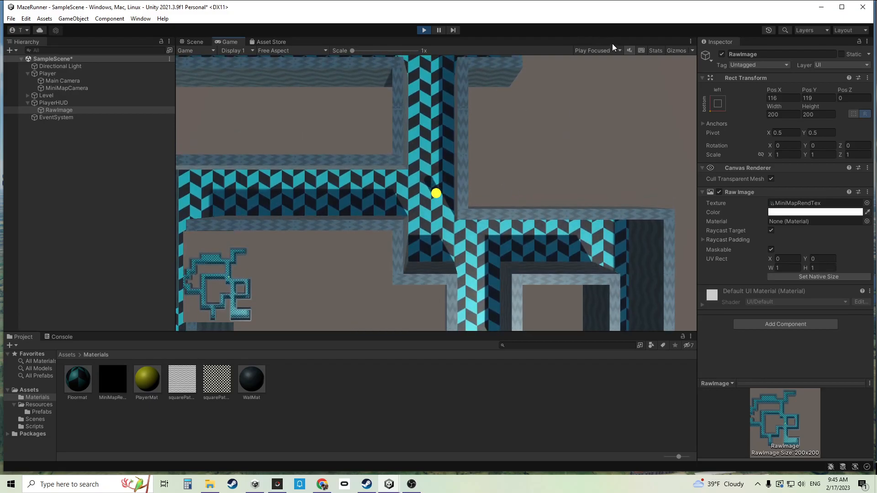
Show the rendering statistics, keep moving the player through the maze while watching the minimap, and stop the game
{"action": "left_click", "coordinate": [655, 50]}
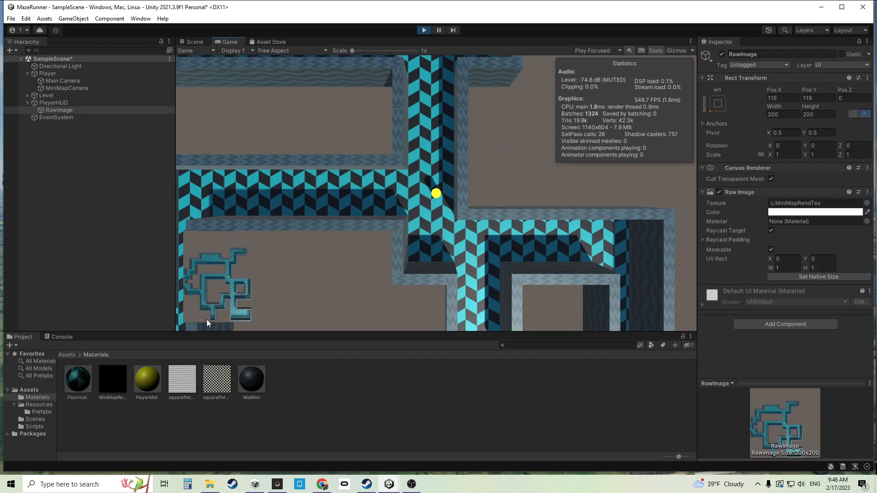
{"action": "key", "text": "w"}
{"action": "key", "text": "a"}
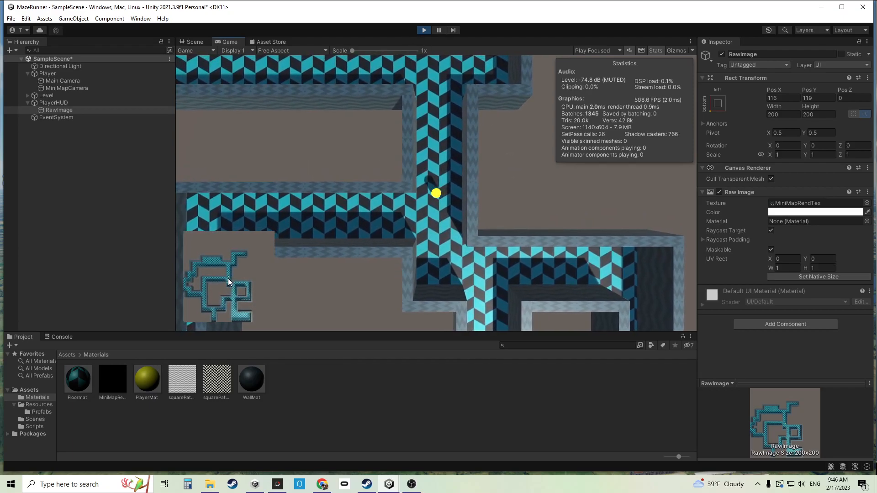
{"action": "key", "text": "a"}
{"action": "key", "text": "s"}
{"action": "key", "text": "a"}
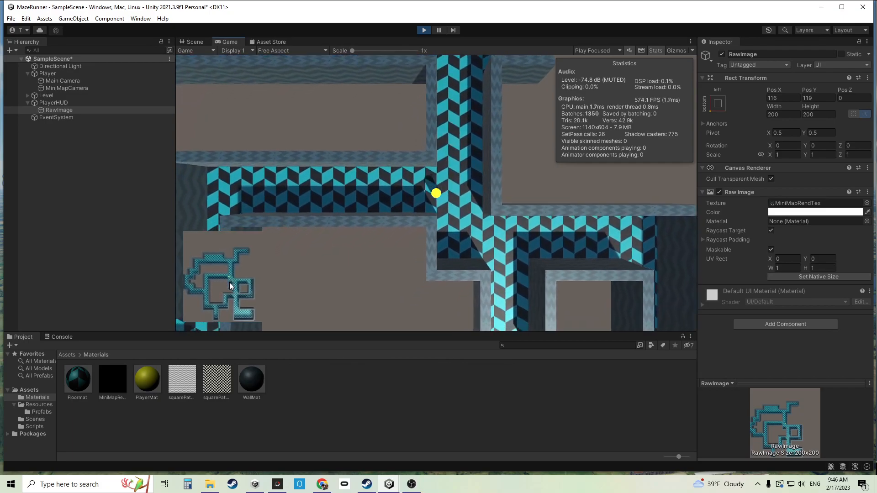
{"action": "key", "text": "a"}
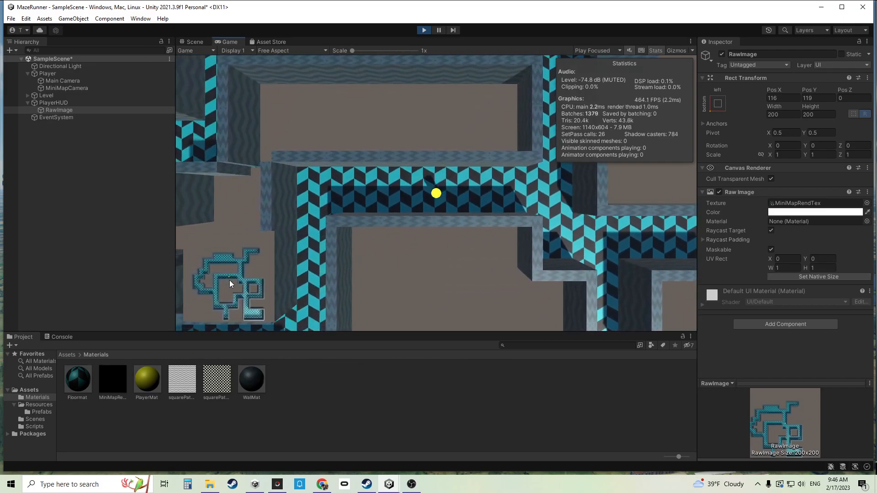
{"action": "key", "text": "a"}
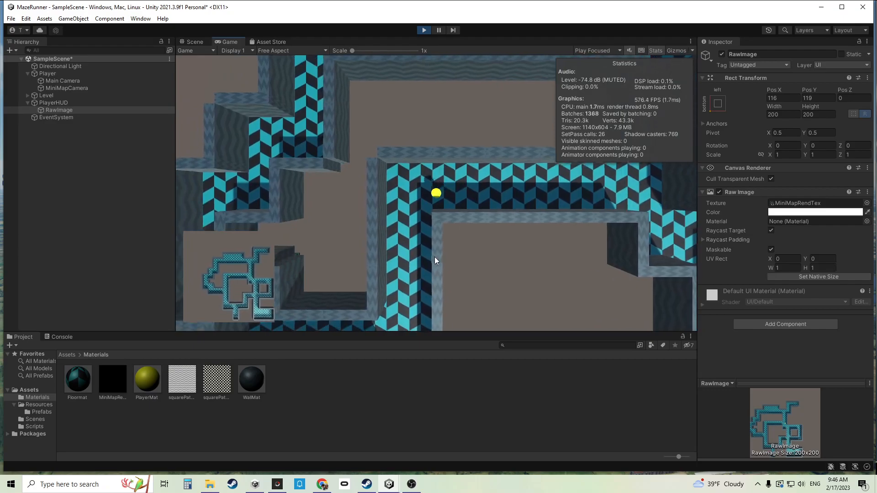
{"action": "left_click", "coordinate": [424, 30]}
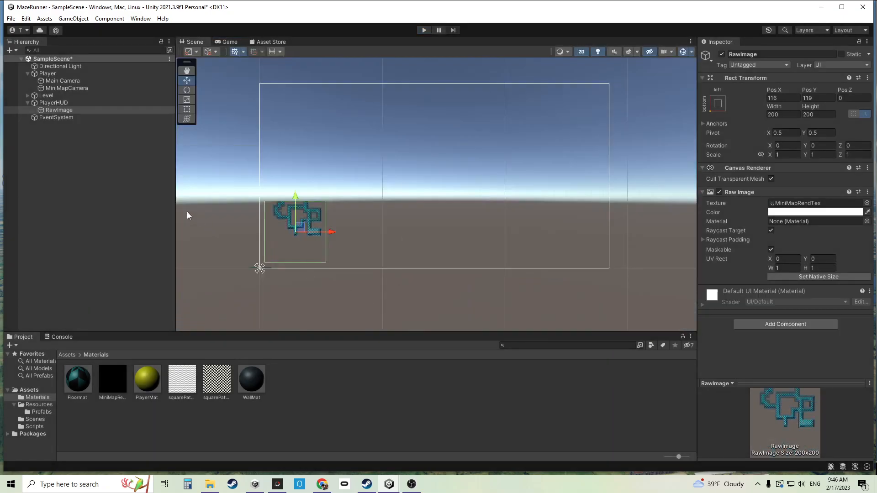
Return to the 3D scene view, focus on Player and add a sphere as its child
{"action": "left_click", "coordinate": [587, 55]}
{"action": "left_click", "coordinate": [69, 73]}
{"action": "double_click", "coordinate": [70, 74]}
{"action": "right_click_drag", "start_coordinate": [411, 234], "coordinate": [420, 279]}
{"action": "key", "text": "e"}
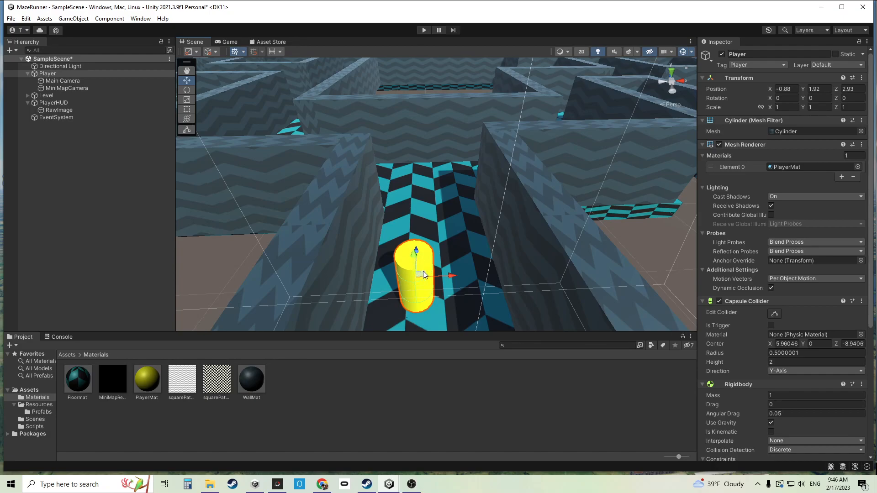
{"action": "right_click", "coordinate": [60, 72]}
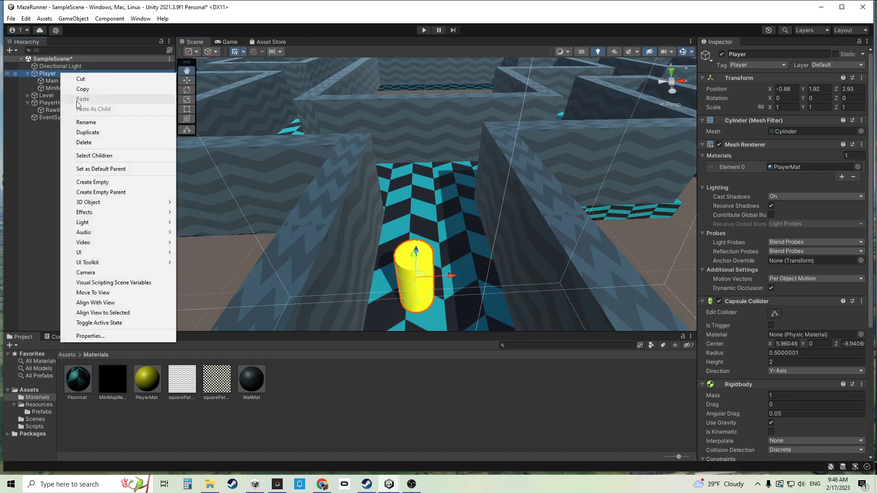
{"action": "mouse_move", "coordinate": [101, 203]}
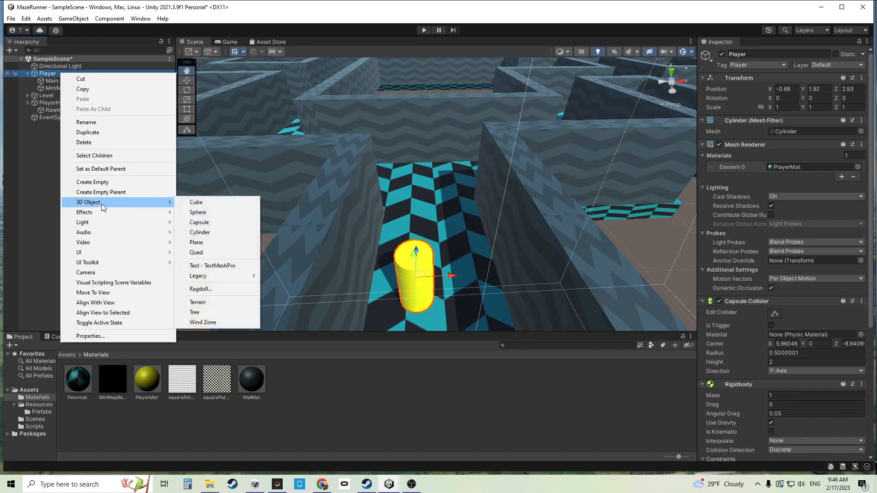
{"action": "left_click", "coordinate": [195, 213]}
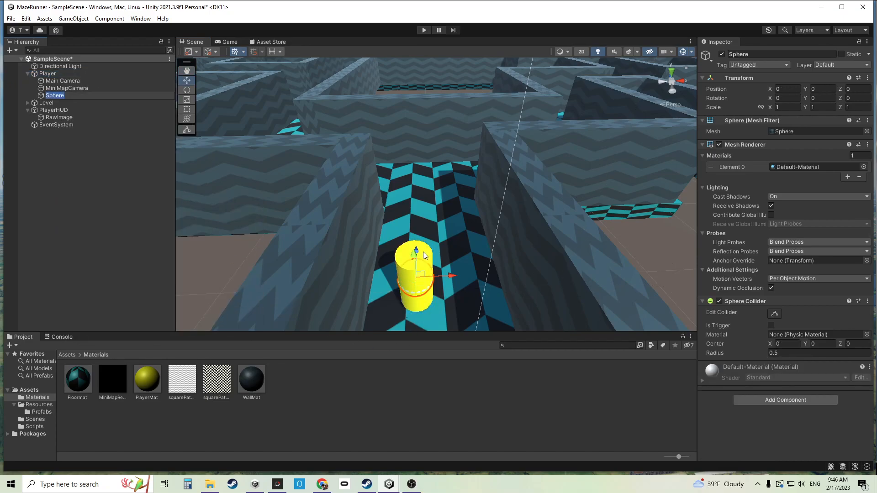
Raise the sphere above the player's cylinder to about Y 2.06 and set its scale to 2 on all axes
{"action": "left_click_drag", "start_coordinate": [482, 261], "coordinate": [441, 275], "text": "alt"}
{"action": "left_click_drag", "start_coordinate": [442, 222], "coordinate": [442, 172]}
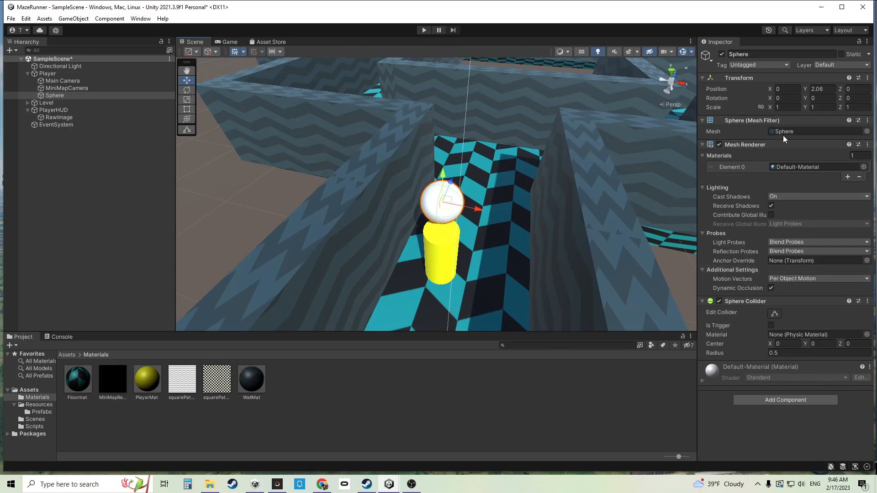
{"action": "left_click", "coordinate": [786, 107]}
{"action": "type", "text": "2"}
{"action": "left_click", "coordinate": [820, 107]}
{"action": "type", "text": "2"}
{"action": "left_click", "coordinate": [850, 108]}
{"action": "type", "text": "2"}
Lift the sphere slightly to about Y 2.11 and apply PlayerMat to it
{"action": "right_click_drag", "start_coordinate": [573, 177], "coordinate": [579, 215]}
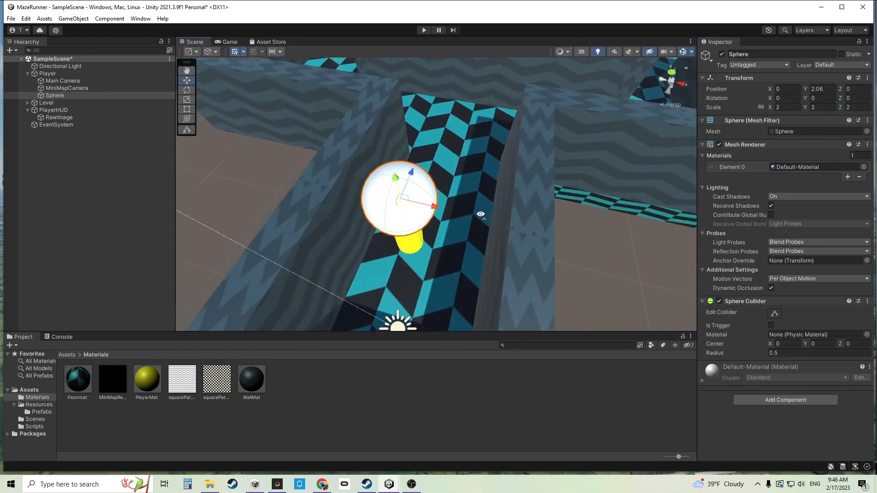
{"action": "right_click_drag", "start_coordinate": [480, 215], "coordinate": [505, 214]}
{"action": "left_click_drag", "start_coordinate": [411, 199], "coordinate": [411, 196]}
{"action": "left_click_drag", "start_coordinate": [147, 379], "coordinate": [398, 219]}
{"action": "right_click_drag", "start_coordinate": [464, 237], "coordinate": [470, 202]}
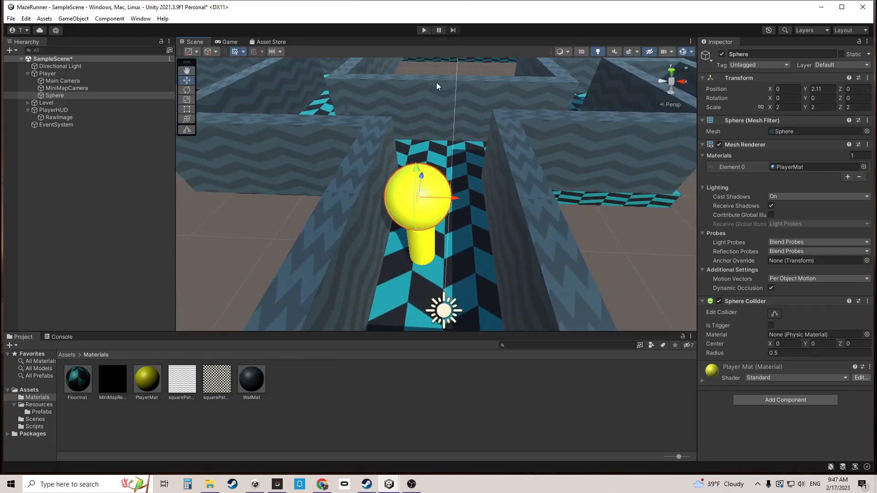
Play test the game with the enlarged sphere, move the player forward briefly, and stop the game
{"action": "left_click", "coordinate": [424, 30]}
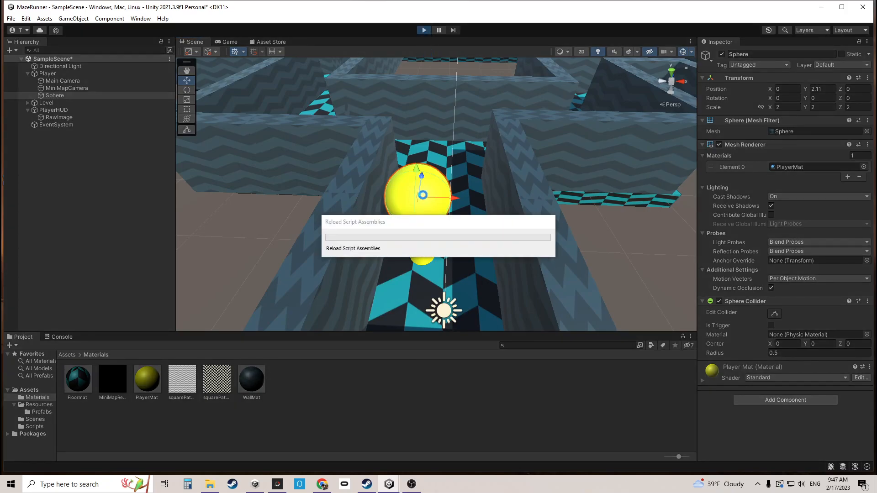
{"action": "key", "text": "w"}
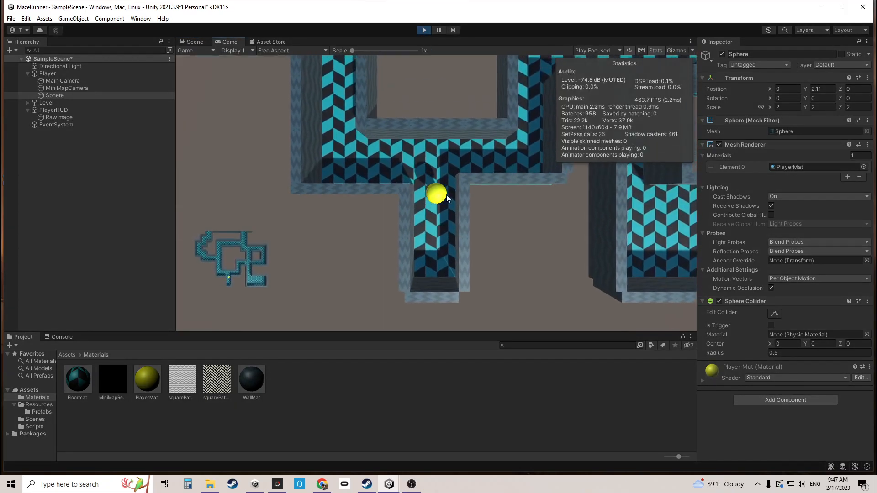
{"action": "left_click", "coordinate": [425, 30]}
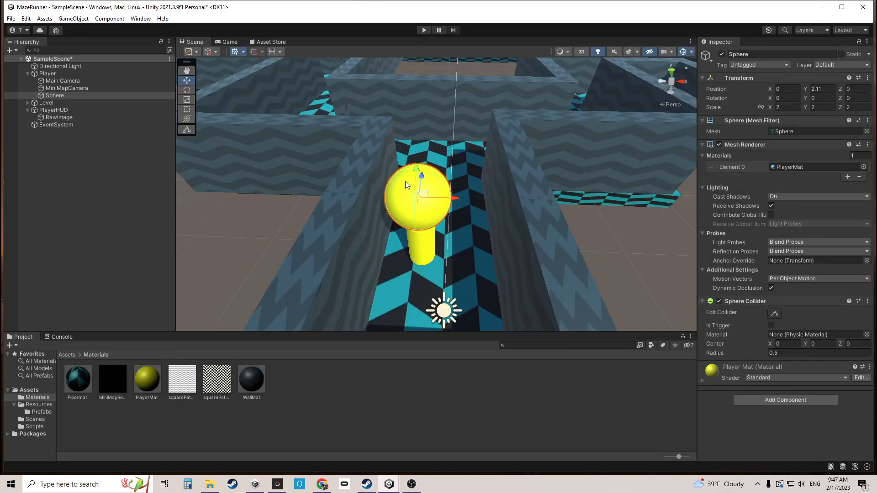
Create a layer named MiniMapOnly in User Layer 6 and assign the sphere to it
{"action": "left_click", "coordinate": [838, 65]}
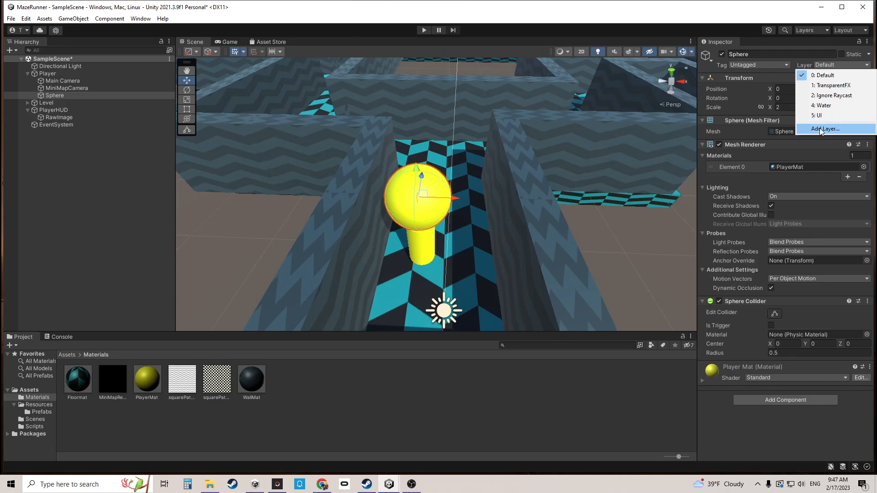
{"action": "left_click", "coordinate": [825, 129]}
{"action": "left_click", "coordinate": [786, 162]}
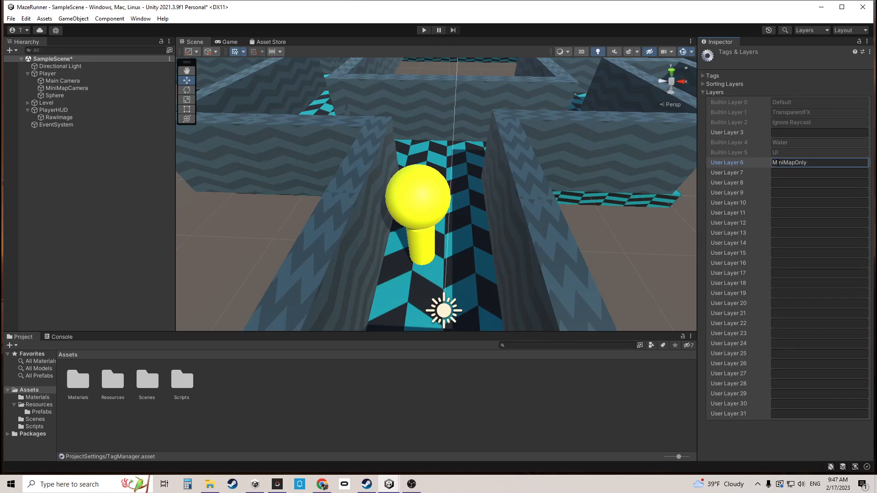
{"action": "left_click", "coordinate": [54, 95]}
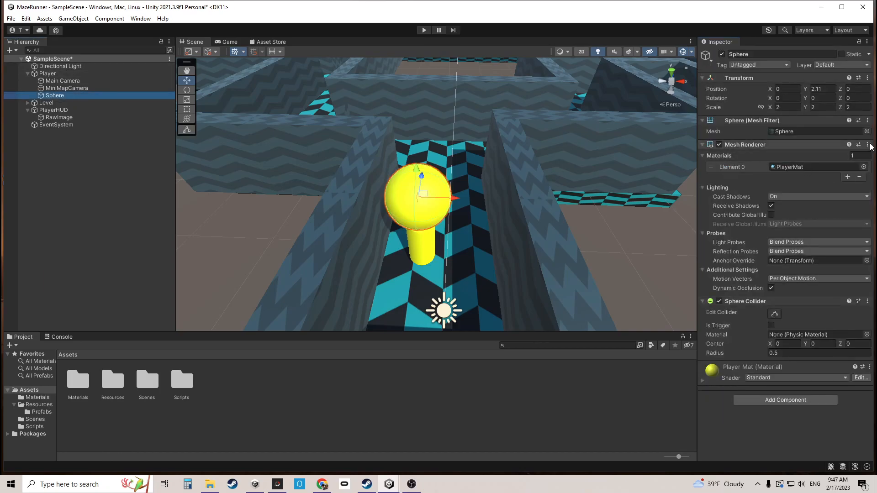
{"action": "left_click", "coordinate": [828, 65]}
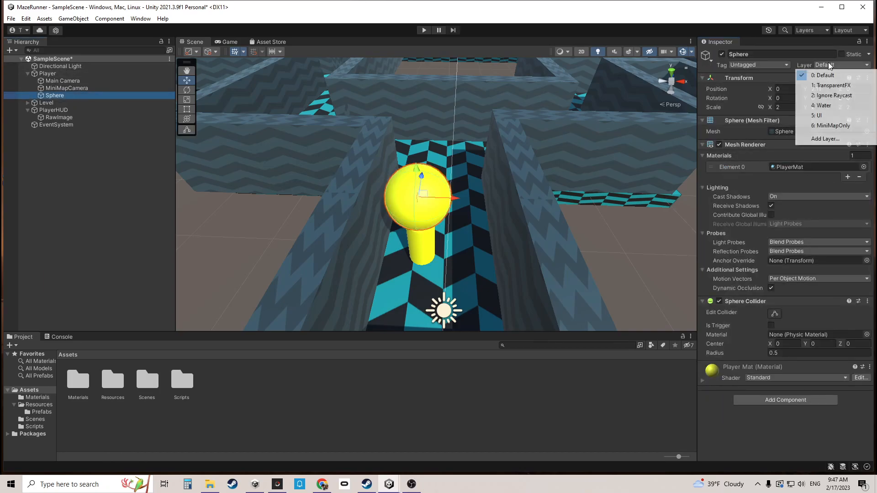
{"action": "left_click", "coordinate": [835, 126]}
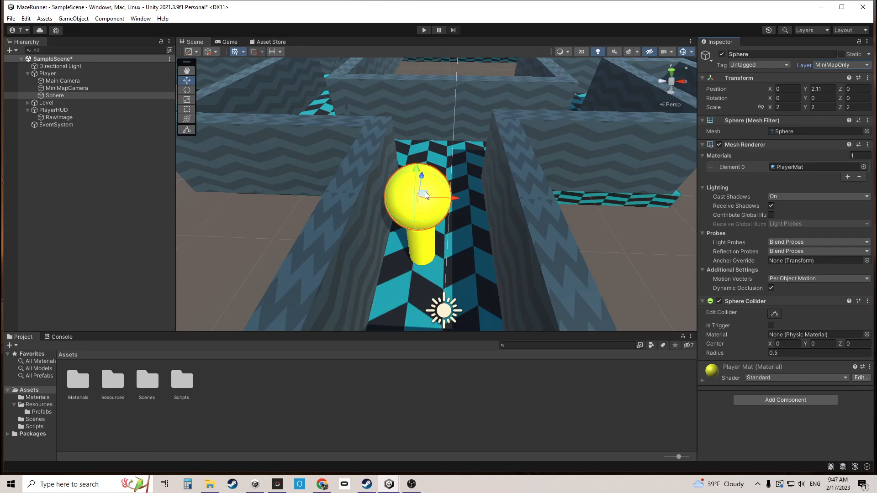
Exclude the MiniMapOnly layer from the Main Camera's culling mask
{"action": "left_click", "coordinate": [70, 80]}
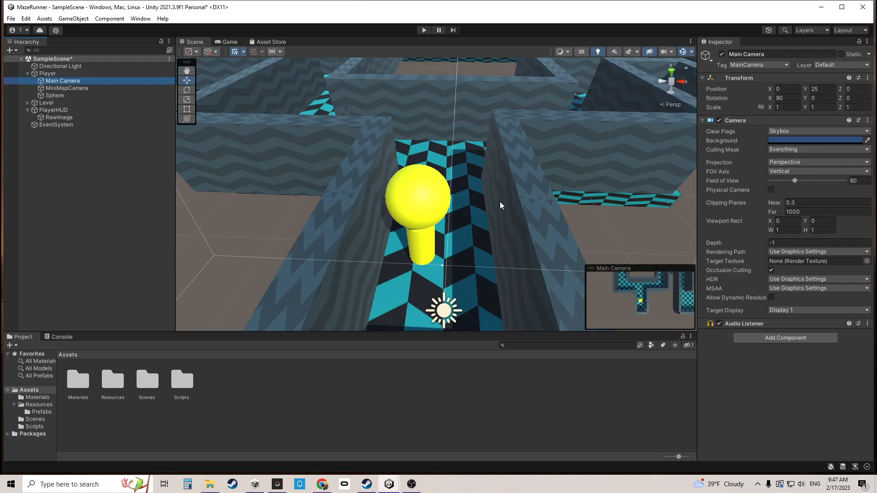
{"action": "left_click", "coordinate": [786, 149]}
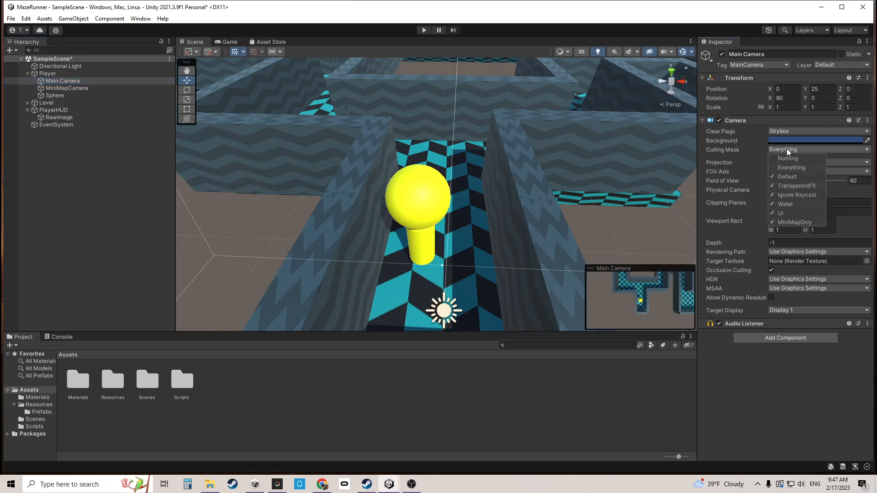
{"action": "left_click", "coordinate": [796, 222]}
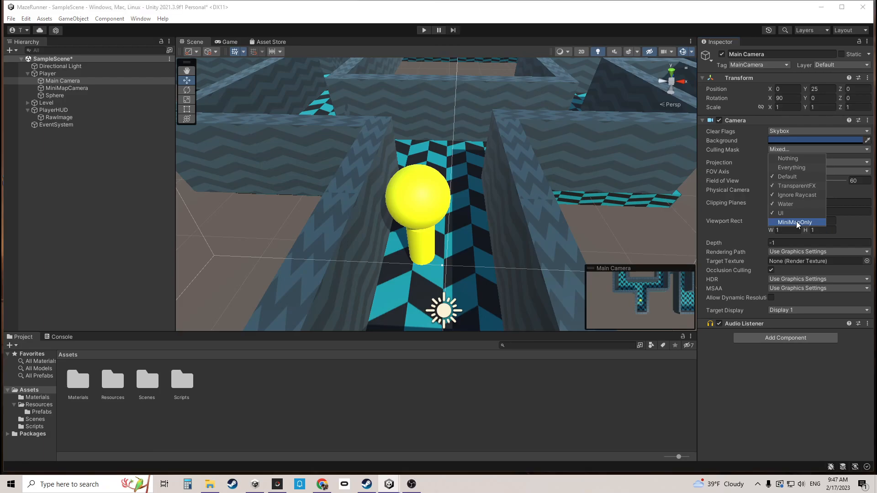
Play test the camera layers by moving the player through the maze while comparing the main view and minimap, and stop the game
{"action": "left_click", "coordinate": [424, 30]}
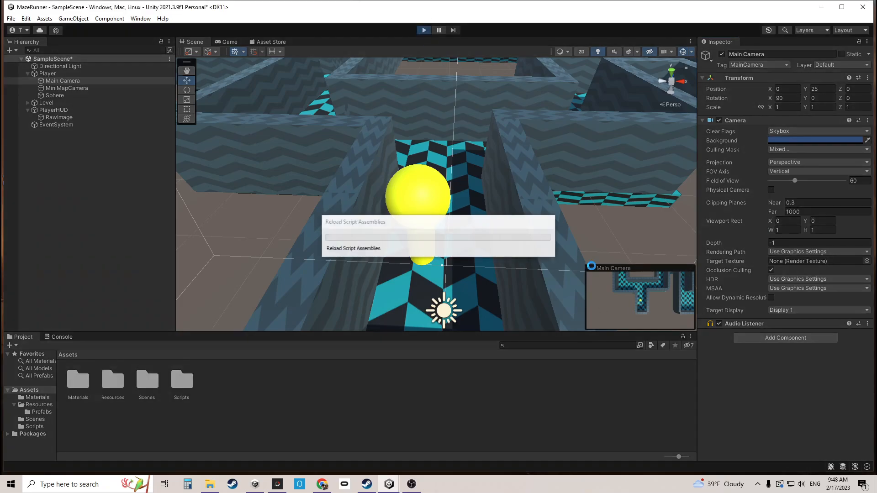
{"action": "key", "text": "w"}
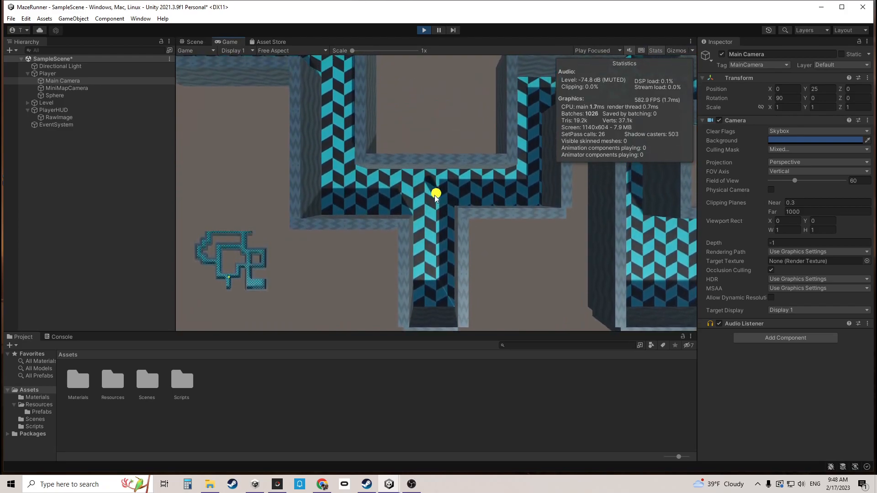
{"action": "key", "text": "a"}
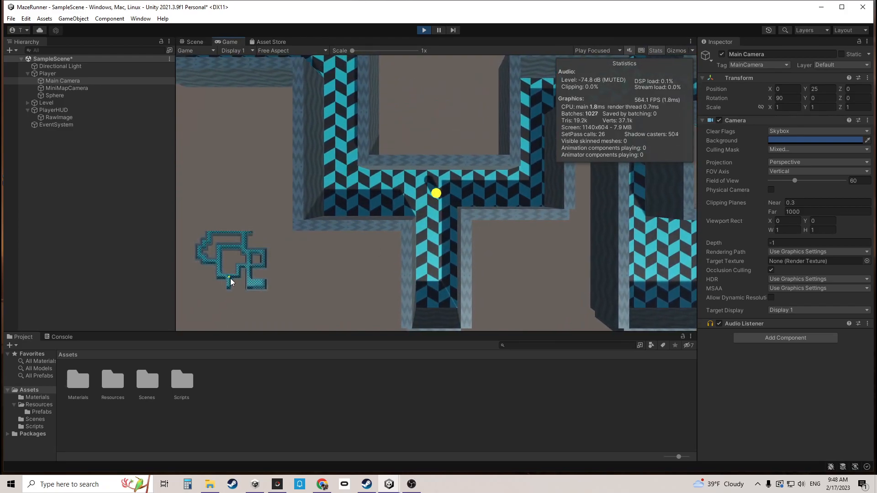
{"action": "key", "text": "w"}
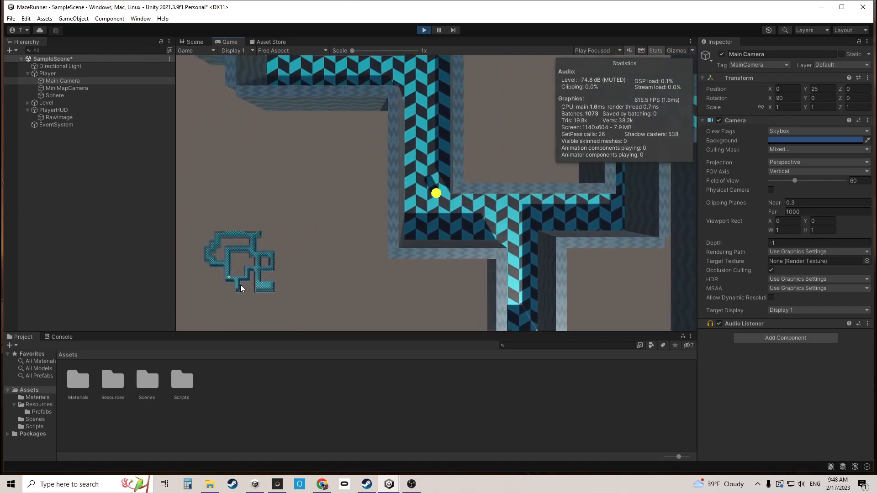
{"action": "key", "text": "w"}
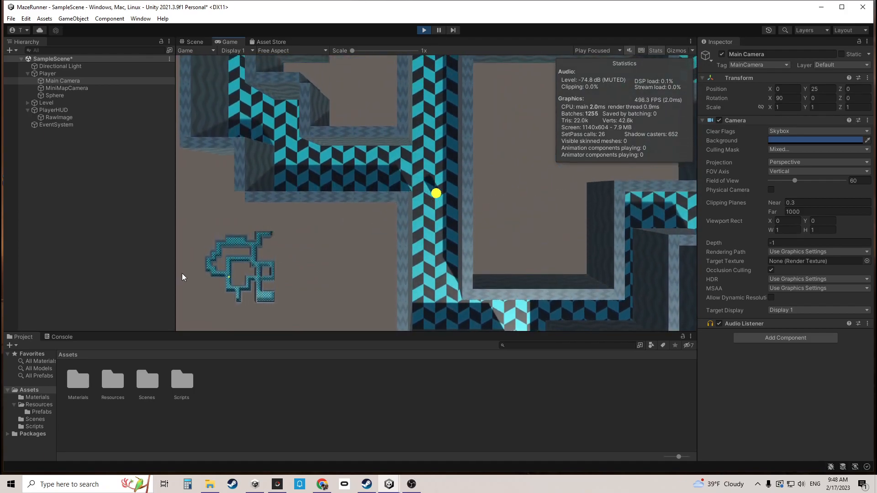
{"action": "key", "text": "d"}
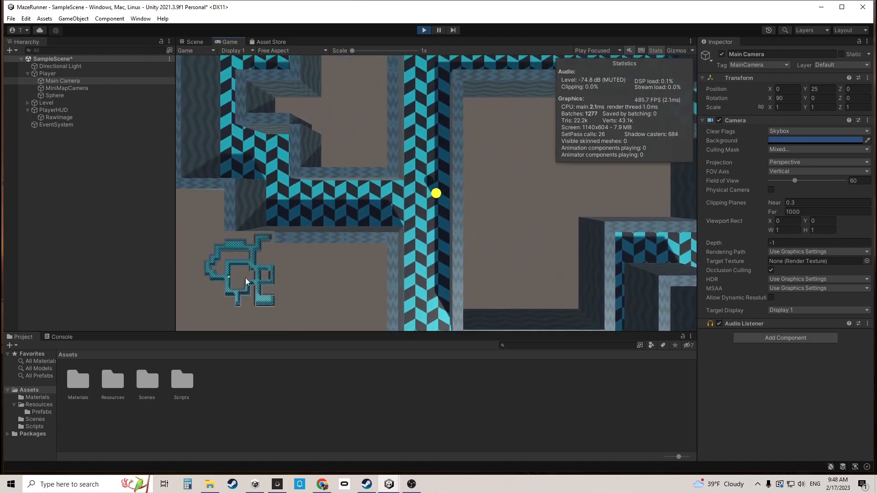
{"action": "key", "text": "w"}
{"action": "key", "text": "w"}
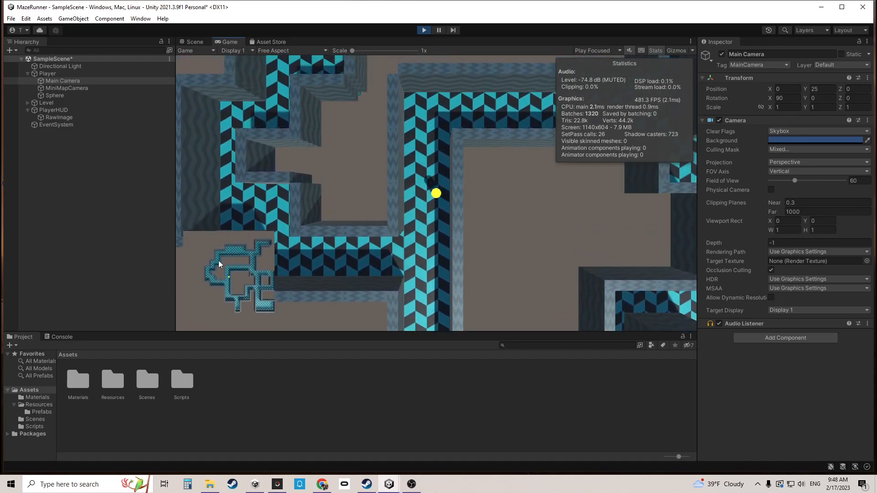
{"action": "key", "text": "d"}
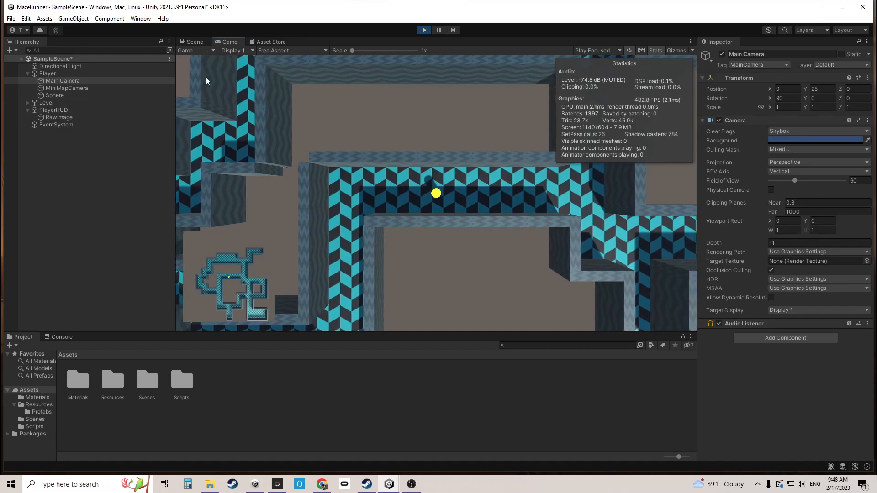
{"action": "left_click", "coordinate": [424, 30]}
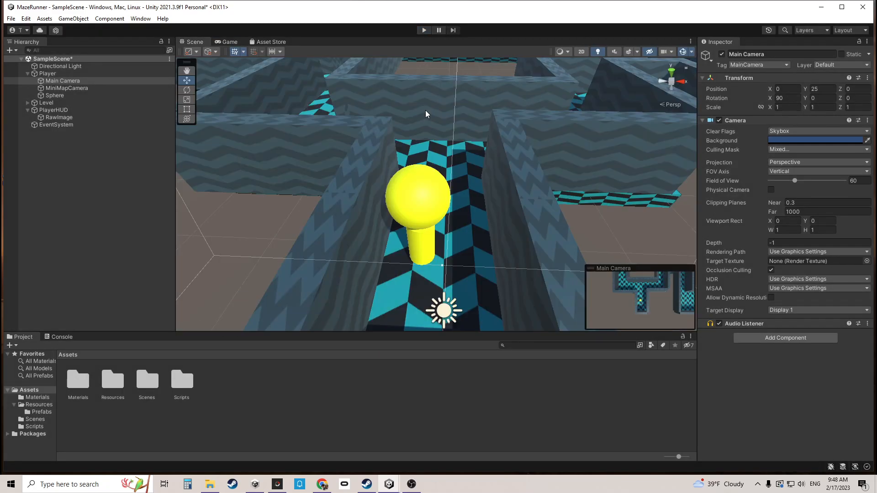
Try to flatten the sphere into a thin disc by scaling it along X, and undo the scaling
{"action": "left_click", "coordinate": [428, 205]}
{"action": "right_click_drag", "start_coordinate": [521, 152], "coordinate": [378, 178]}
{"action": "key", "text": "r"}
{"action": "left_click_drag", "start_coordinate": [458, 263], "coordinate": [453, 224]}
{"action": "key", "text": "a"}
{"action": "right_click_drag", "start_coordinate": [453, 224], "coordinate": [547, 254]}
{"action": "mouse_move", "coordinate": [442, 231]}
{"action": "left_mouse_down"}
{"action": "mouse_move", "coordinate": [462, 227]}
{"action": "mouse_move", "coordinate": [431, 226]}
{"action": "mouse_move", "coordinate": [450, 223]}
{"action": "left_mouse_up"}
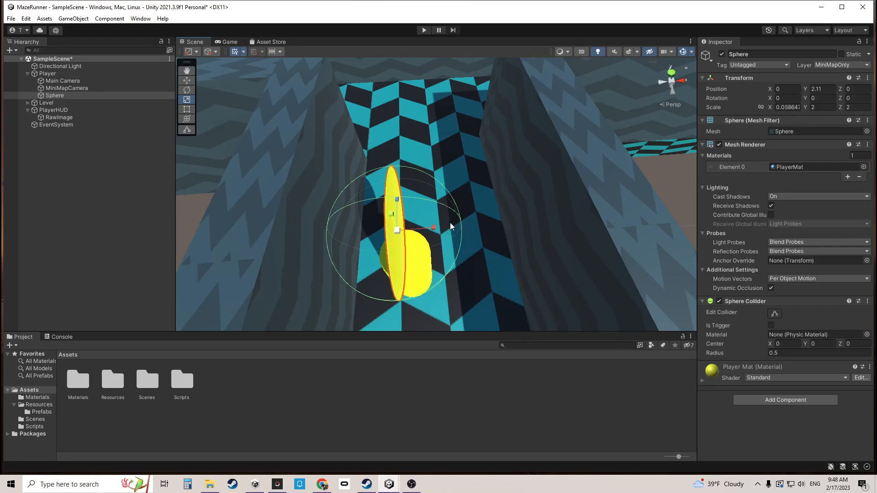
{"action": "key", "text": "ctrl+z"}
{"action": "key", "text": "ctrl+z"}
{"action": "key", "text": "ctrl+z"}
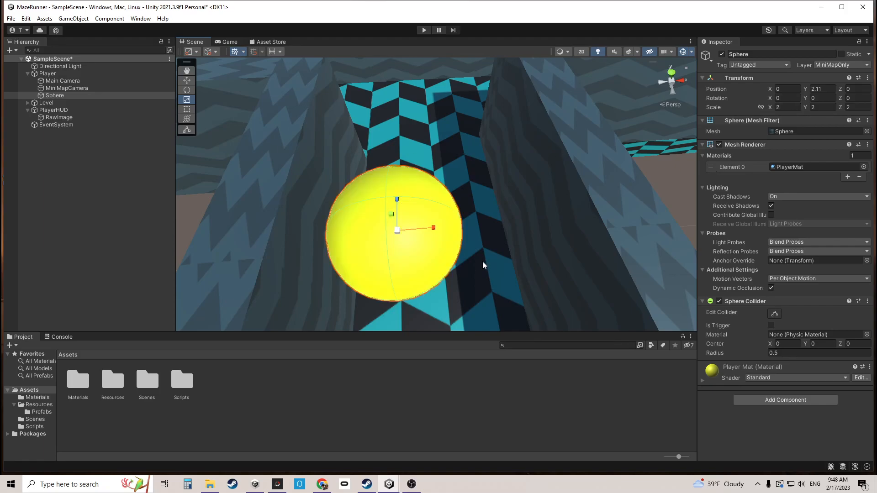
Narrow the sphere to an X scale of about 0.68 and duplicate it
{"action": "left_click_drag", "start_coordinate": [433, 230], "coordinate": [477, 199]}
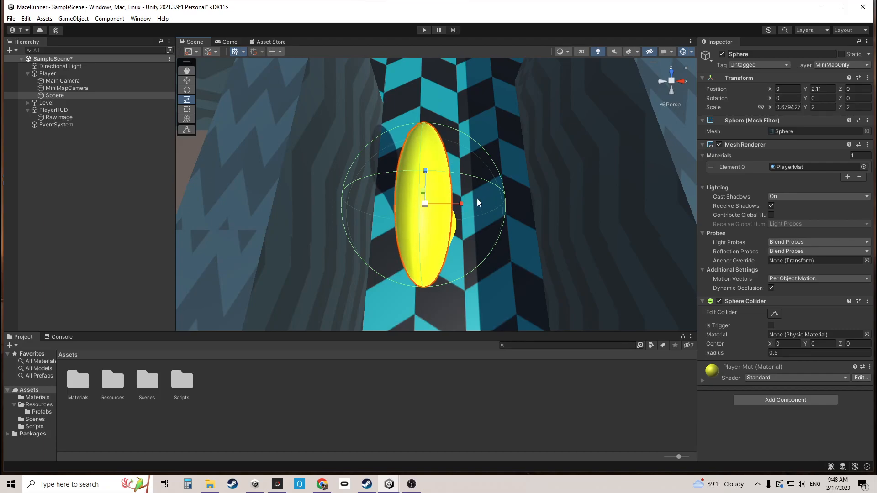
{"action": "left_click", "coordinate": [79, 97]}
{"action": "key", "text": "ctrl+d"}
{"action": "key", "text": "e"}
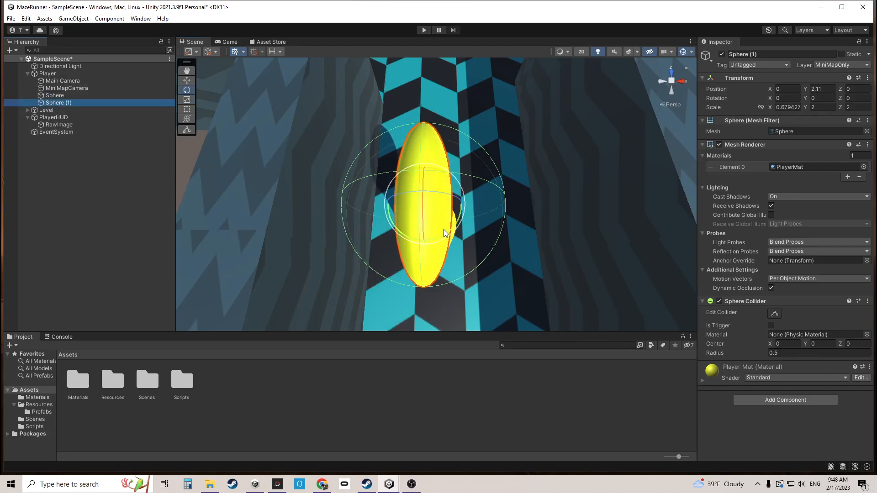
Shape the duplicate into an arrow's left wing: Y rotation about 29.6°, scale about 0.52, 2, 1.18, position about X -0.395, Z 0.412
{"action": "left_click_drag", "start_coordinate": [412, 236], "coordinate": [407, 239]}
{"action": "key", "text": "r"}
{"action": "left_click_drag", "start_coordinate": [442, 176], "coordinate": [434, 196]}
{"action": "left_click_drag", "start_coordinate": [457, 224], "coordinate": [402, 177]}
{"action": "key", "text": "w"}
{"action": "right_click_drag", "start_coordinate": [434, 181], "coordinate": [433, 199]}
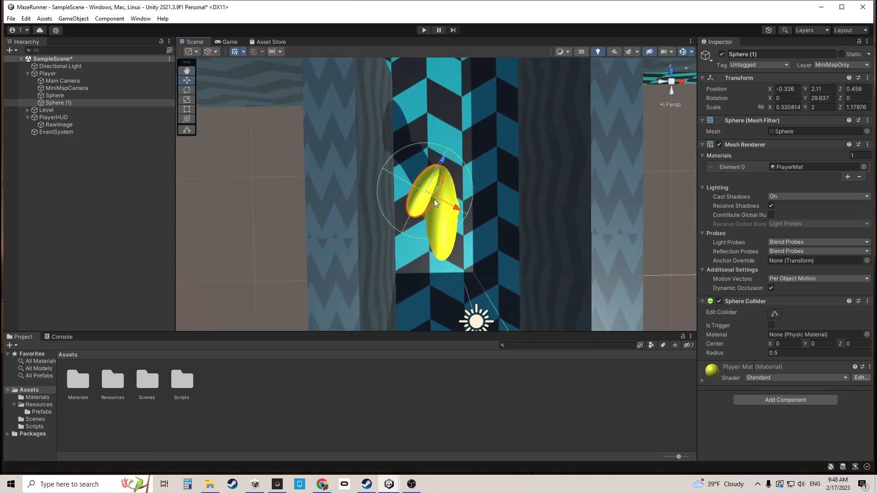
{"action": "left_click_drag", "start_coordinate": [433, 191], "coordinate": [429, 192]}
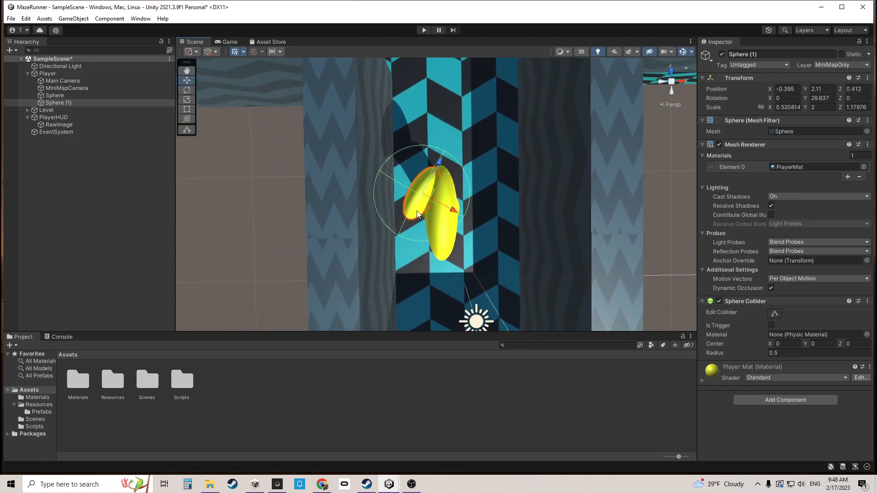
Duplicate the left wing, rotate and place the copy as the opposite right wing, and shift the left wing to about X -0.308
{"action": "key", "text": "ctrl+d"}
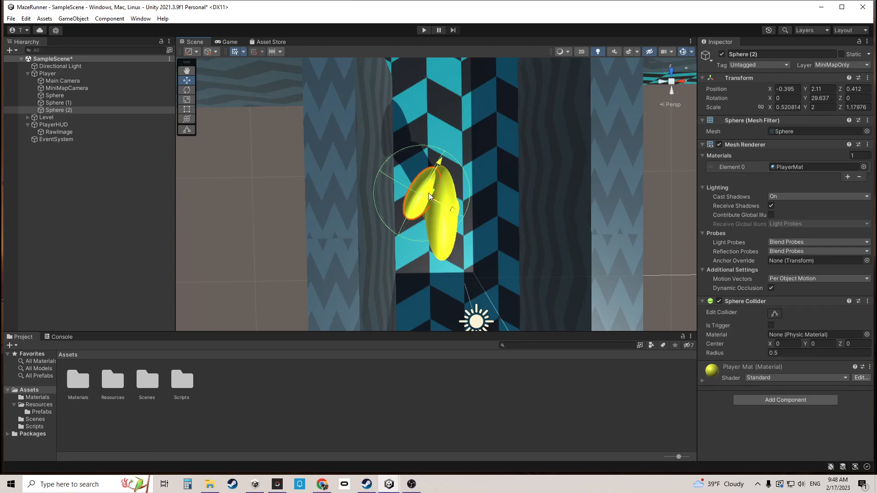
{"action": "left_click_drag", "start_coordinate": [428, 193], "coordinate": [511, 188]}
{"action": "key", "text": "e"}
{"action": "key", "text": "w"}
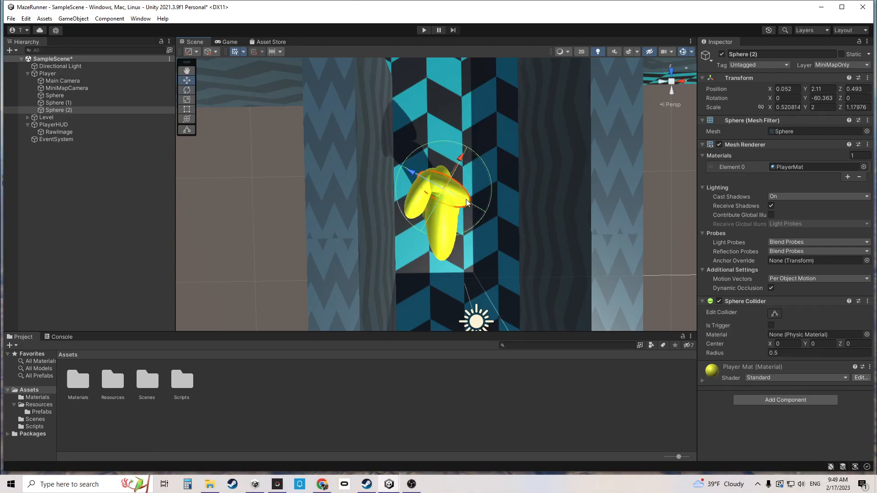
{"action": "left_click_drag", "start_coordinate": [437, 197], "coordinate": [452, 220]}
{"action": "key", "text": "e"}
{"action": "key", "text": "w"}
{"action": "left_click_drag", "start_coordinate": [459, 187], "coordinate": [434, 193]}
{"action": "left_click", "coordinate": [421, 197]}
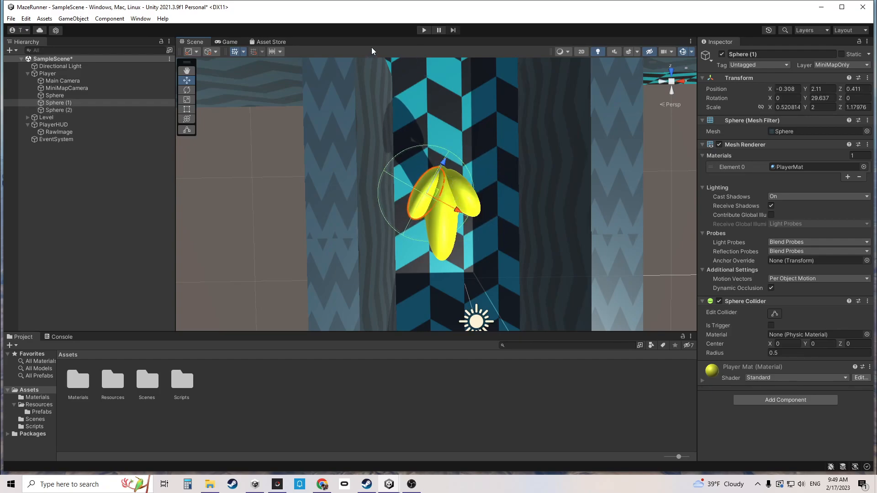
Play-test the game, moving the player up the starting corridor and left while checking the minimap marker, and stop the run
{"action": "left_click", "coordinate": [424, 30]}
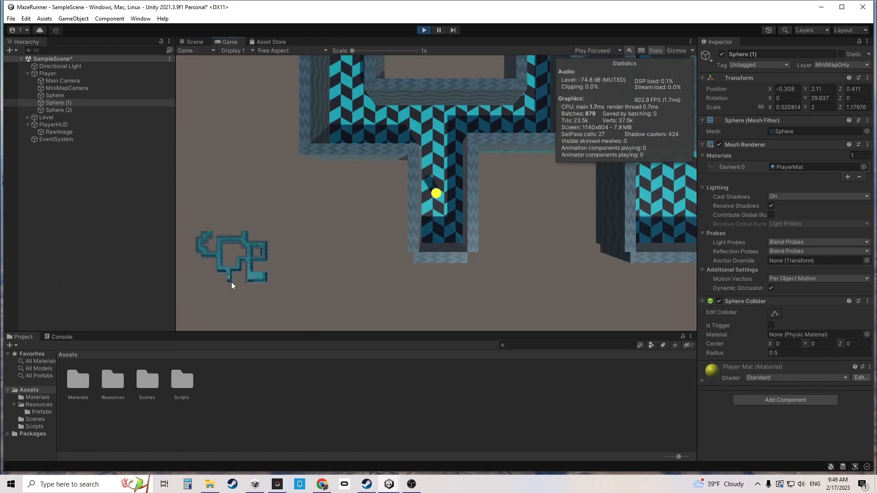
{"action": "key", "text": "d"}
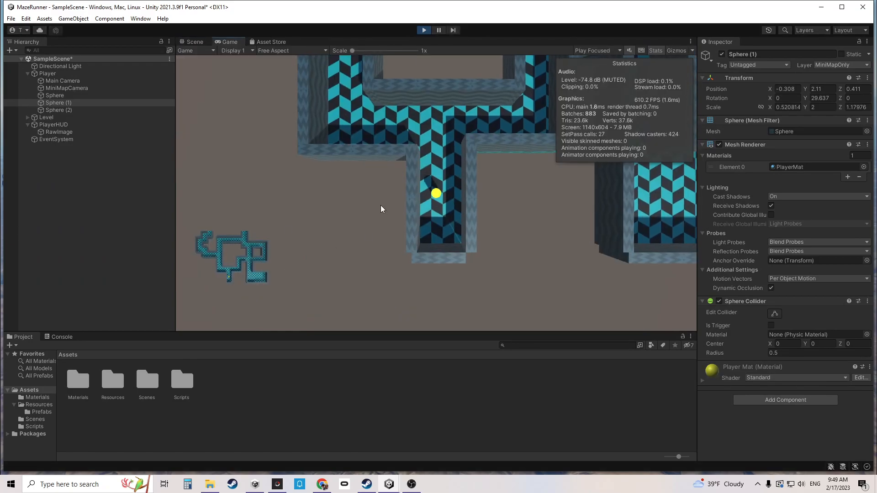
{"action": "key", "text": "w"}
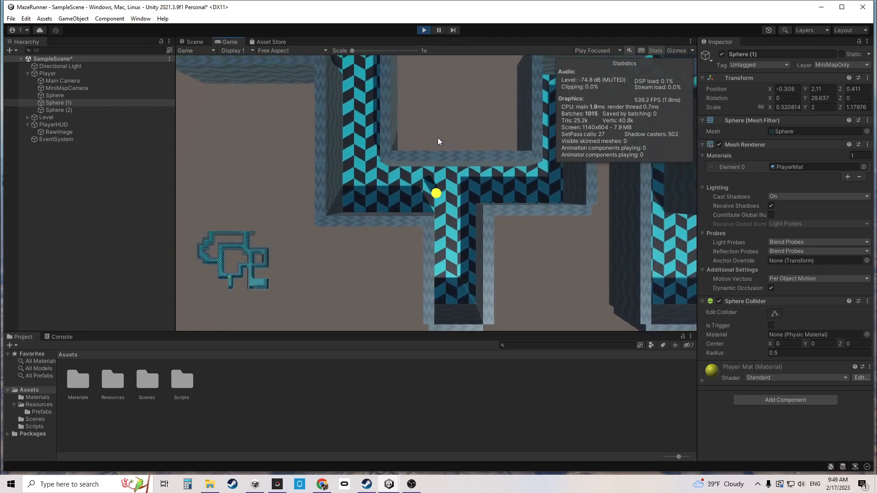
{"action": "key", "text": "a"}
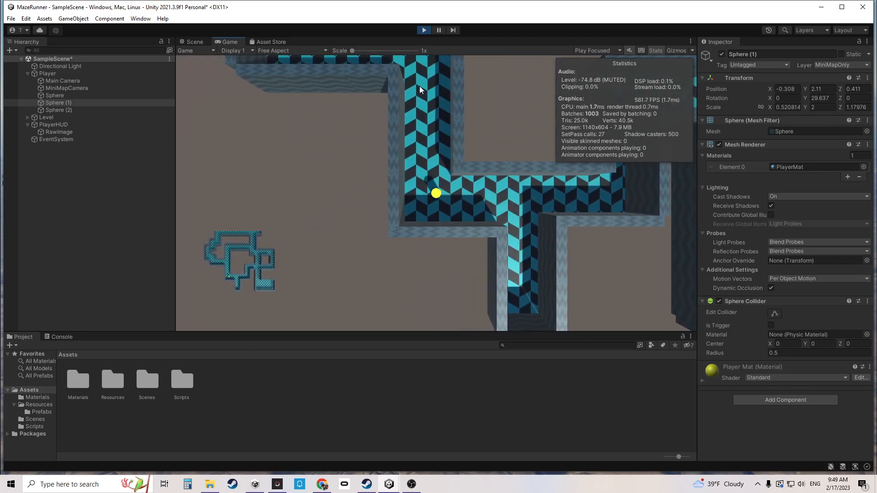
{"action": "key", "text": "ctrl+p"}
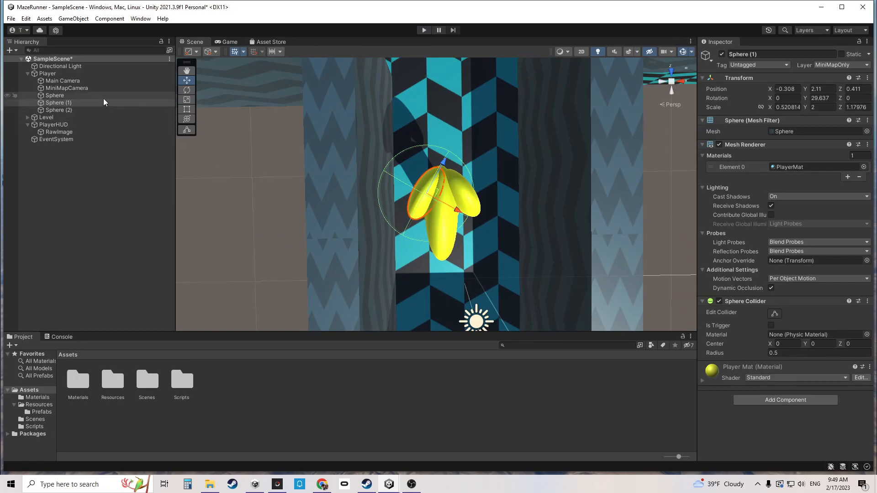
Select all three marker spheres and scale them up uniformly to a Y scale of about 3.91
{"action": "left_click", "coordinate": [84, 96]}
{"action": "left_click", "coordinate": [68, 110], "text": "shift"}
{"action": "key", "text": "r"}
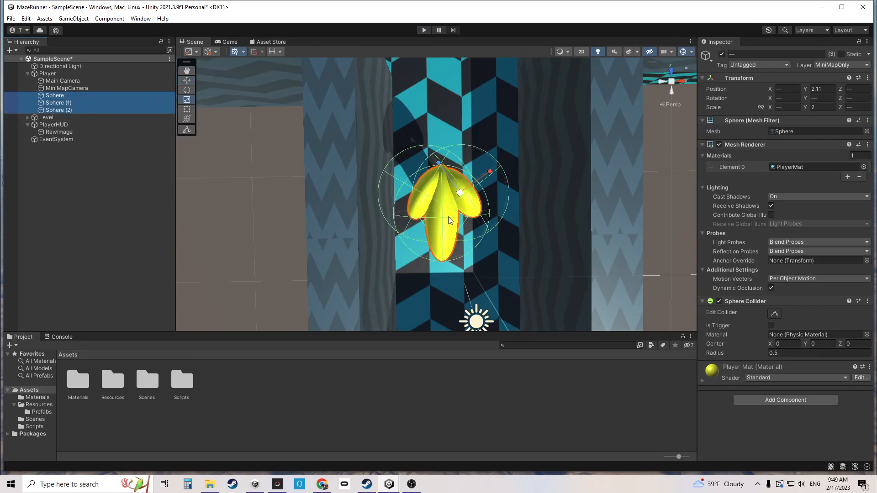
{"action": "left_click_drag", "start_coordinate": [461, 192], "coordinate": [508, 187]}
Spread the arrow's two wings outward, placing the right one at about X 0.749, Z 0.769, and briefly test-run the game
{"action": "key", "text": "w"}
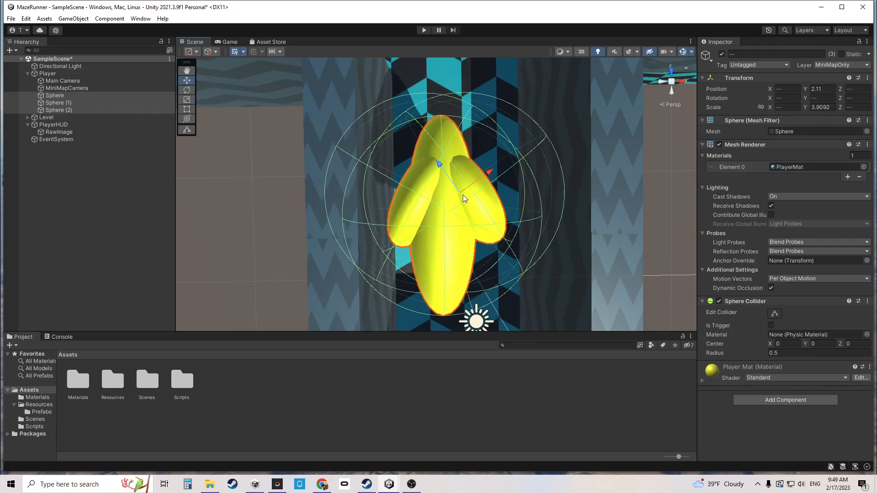
{"action": "left_click", "coordinate": [464, 196]}
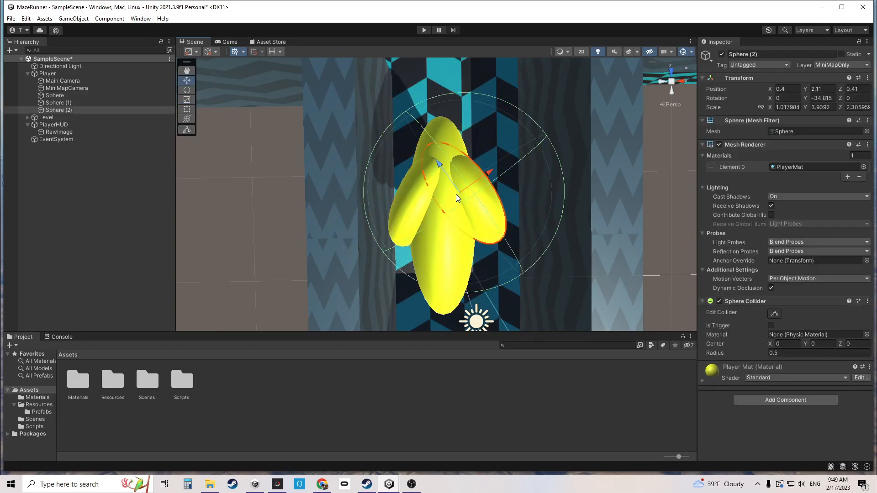
{"action": "scroll", "coordinate": [461, 196], "scroll_direction": "up", "scroll_amount": 2}
{"action": "right_click_drag", "start_coordinate": [481, 217], "coordinate": [473, 202]}
{"action": "left_click_drag", "start_coordinate": [456, 214], "coordinate": [475, 204]}
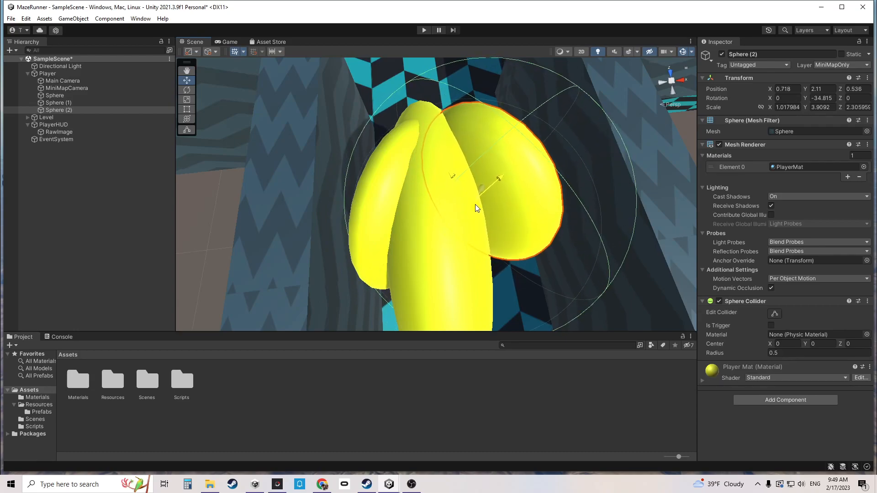
{"action": "left_click", "coordinate": [387, 211]}
{"action": "right_click_drag", "start_coordinate": [467, 188], "coordinate": [519, 234]}
{"action": "left_click", "coordinate": [506, 234]}
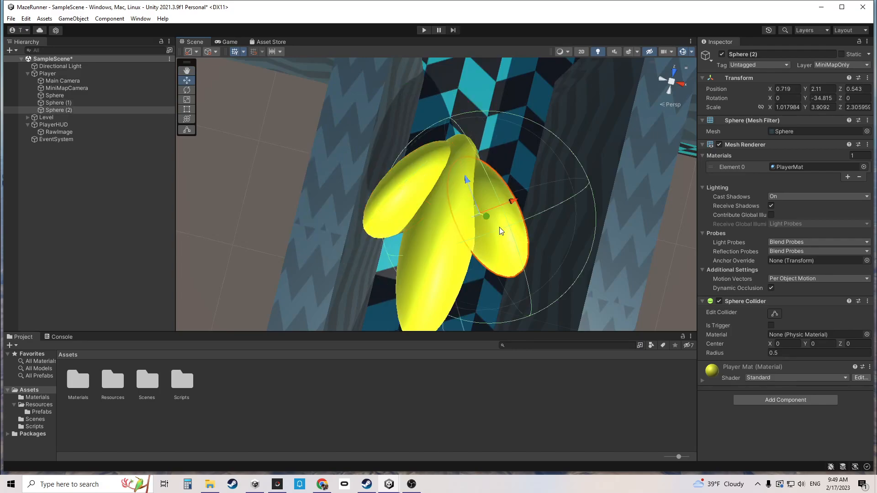
{"action": "left_click_drag", "start_coordinate": [474, 213], "coordinate": [478, 202]}
{"action": "mouse_move", "coordinate": [479, 202]}
{"action": "right_mouse_down"}
{"action": "mouse_move", "coordinate": [497, 254]}
{"action": "mouse_move", "coordinate": [532, 260]}
{"action": "mouse_move", "coordinate": [495, 197]}
{"action": "right_mouse_up"}
{"action": "left_click", "coordinate": [423, 30]}
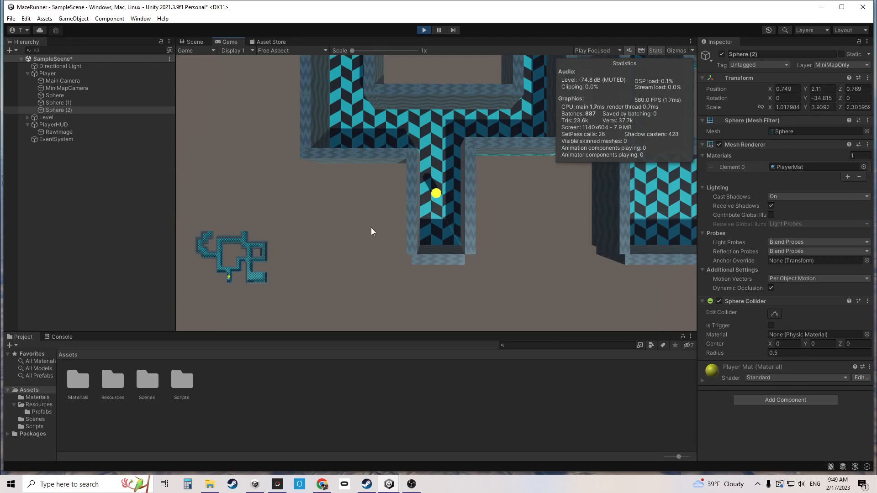
{"action": "left_click", "coordinate": [424, 29]}
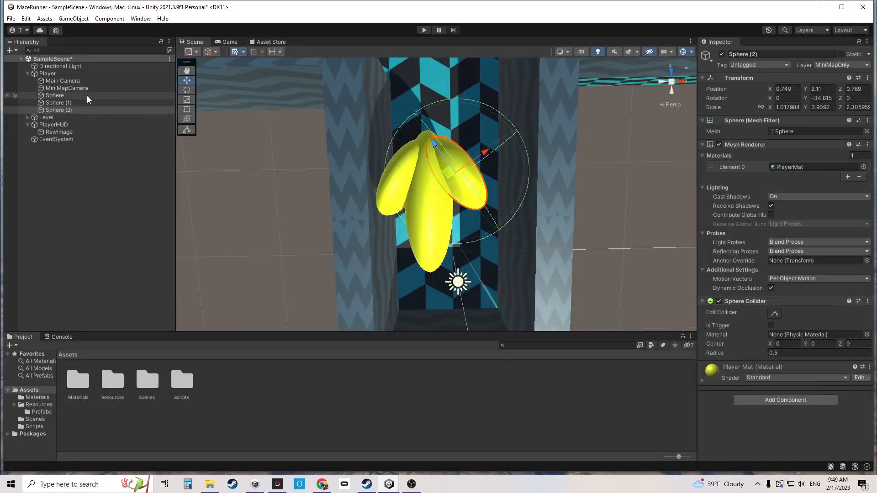
Disable the Sphere Collider on all three marker spheres together
{"action": "left_click", "coordinate": [104, 96], "text": "shift"}
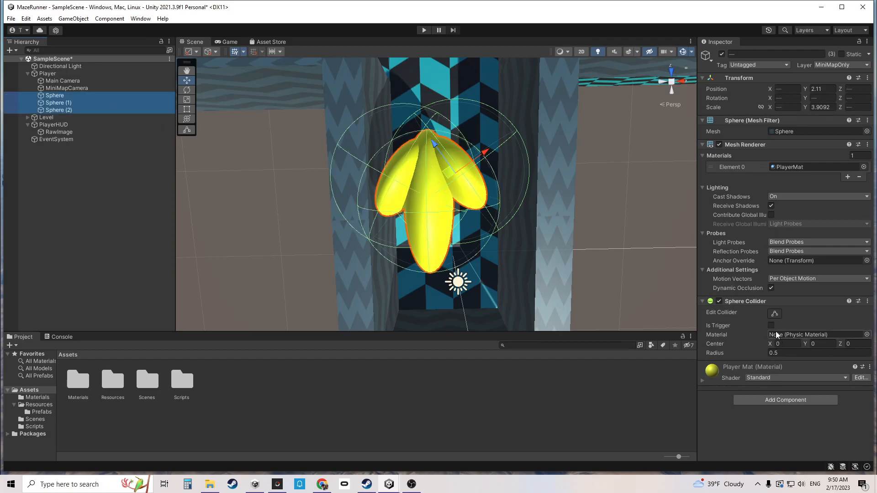
{"action": "left_click", "coordinate": [727, 303]}
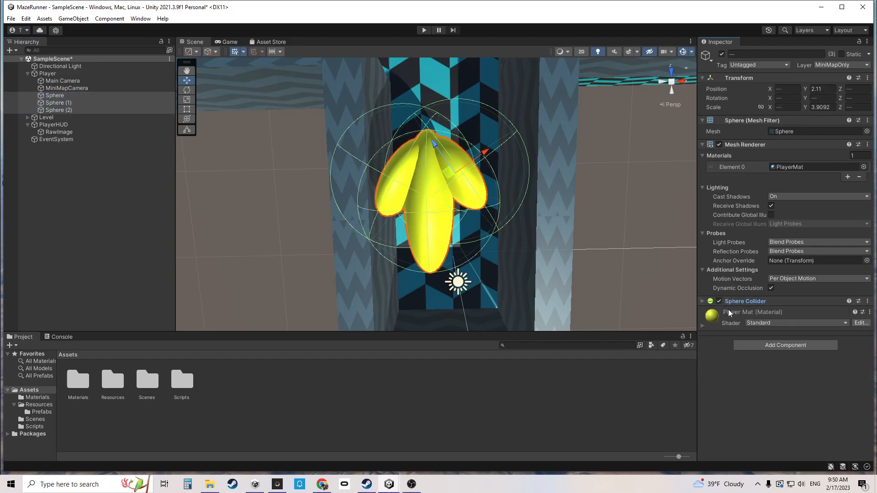
{"action": "left_click", "coordinate": [719, 301]}
Run the game, steer the player into the long upward corridor to check movement and the minimap arrow, and stop it
{"action": "left_click", "coordinate": [423, 29]}
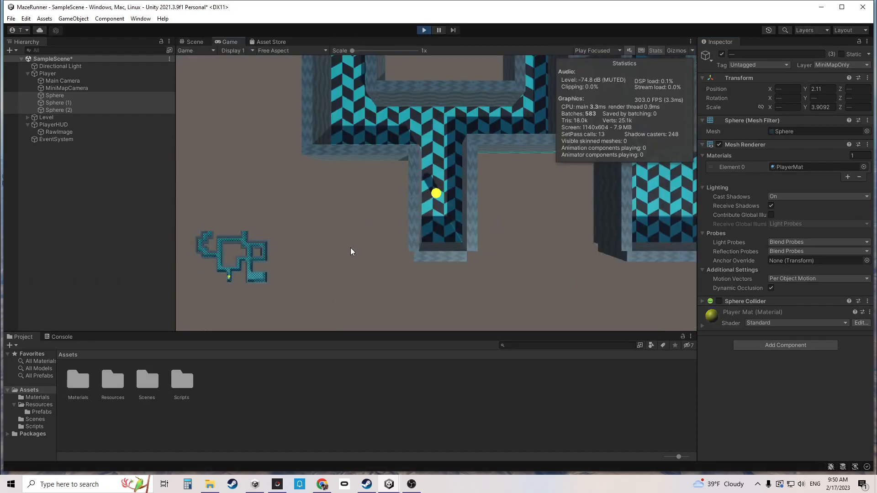
{"action": "key", "text": "w"}
{"action": "key", "text": "a"}
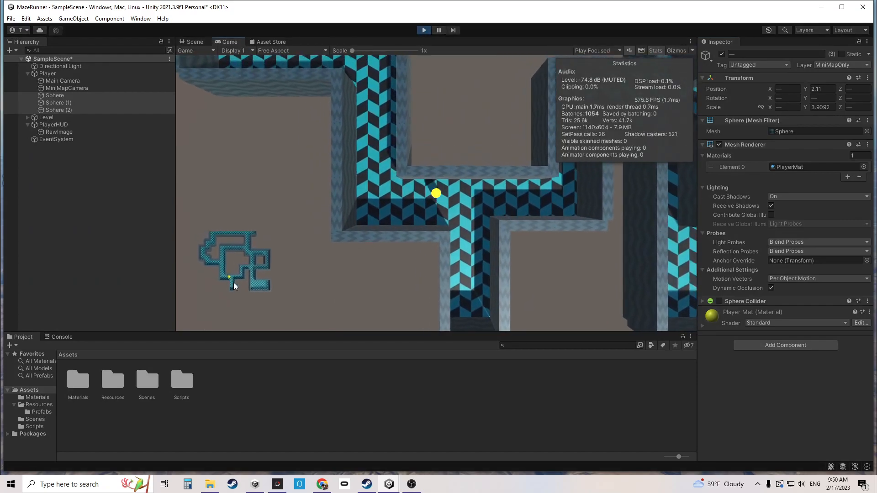
{"action": "key", "text": "a"}
{"action": "key", "text": "w"}
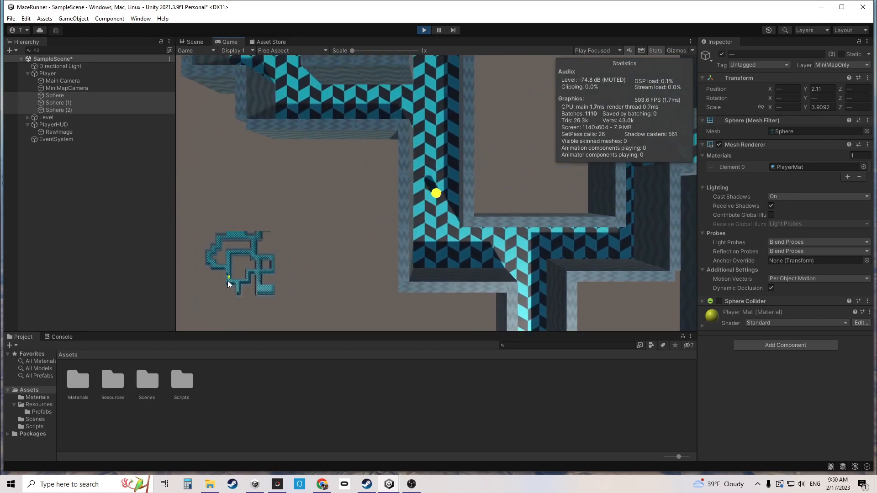
{"action": "key", "text": "w"}
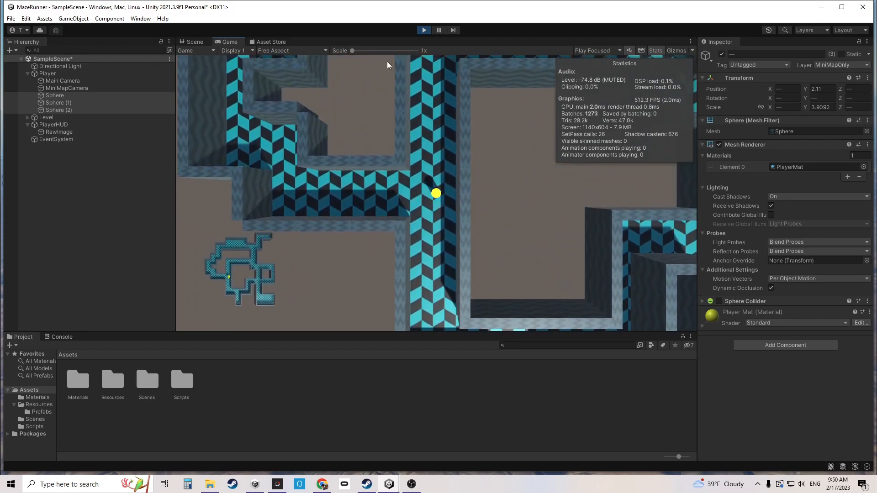
{"action": "left_click", "coordinate": [424, 30]}
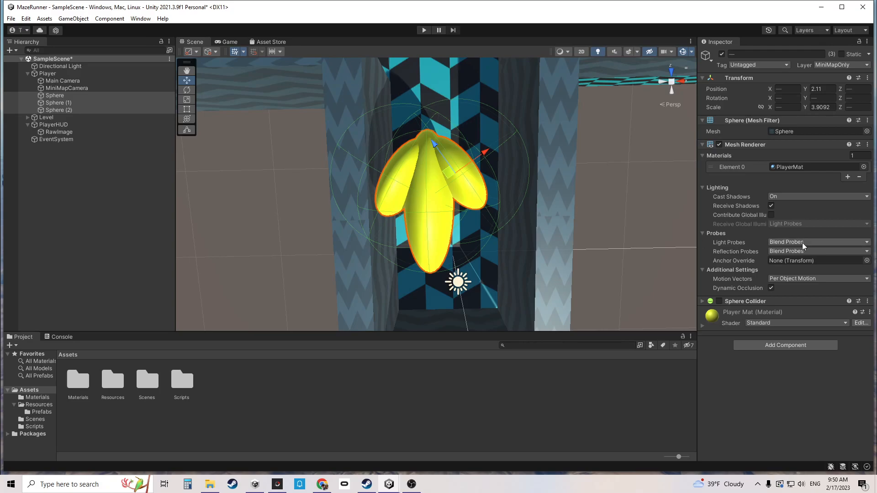
Set Cast Shadows to Off in the Mesh Renderer of all three marker spheres
{"action": "left_click", "coordinate": [782, 196]}
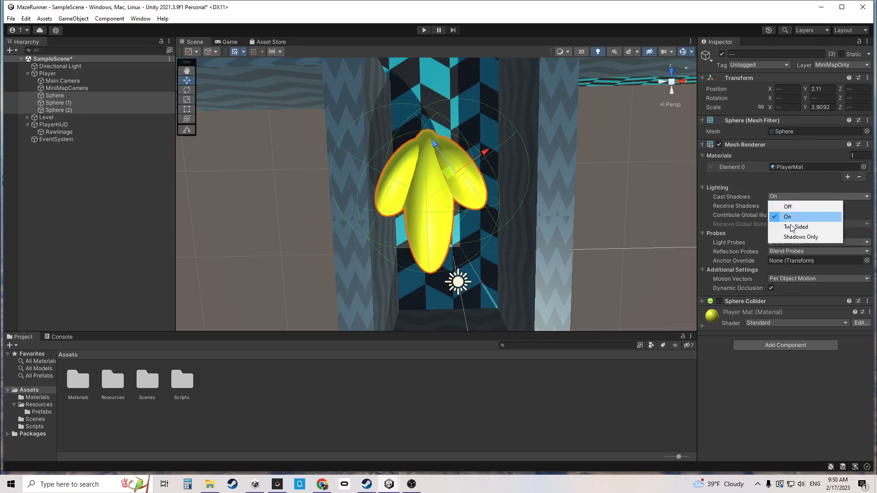
{"action": "left_click", "coordinate": [787, 206]}
{"action": "right_click_drag", "start_coordinate": [571, 210], "coordinate": [514, 185]}
Play-test the maze through its left-hand passages, checking the arrow's position and direction on the minimap and the player's shadow, and stop the run
{"action": "left_click", "coordinate": [423, 30]}
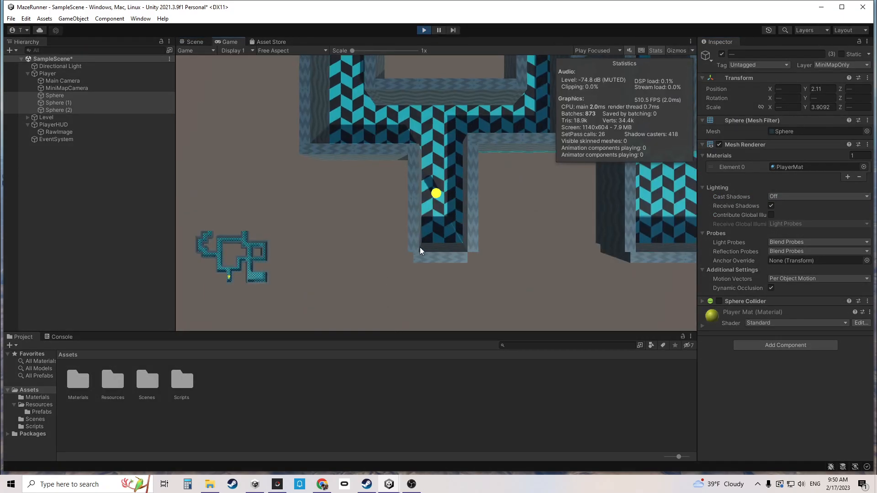
{"action": "key", "text": "w"}
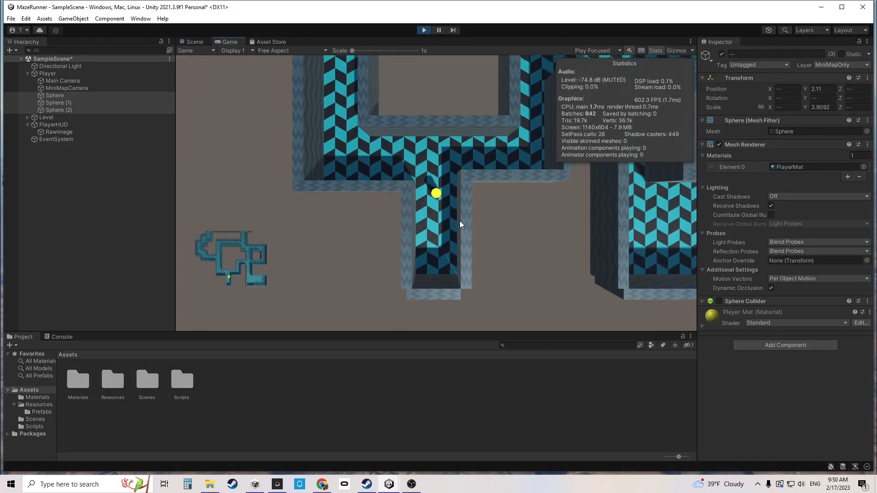
{"action": "key", "text": "a"}
{"action": "key", "text": "a"}
{"action": "key", "text": "w"}
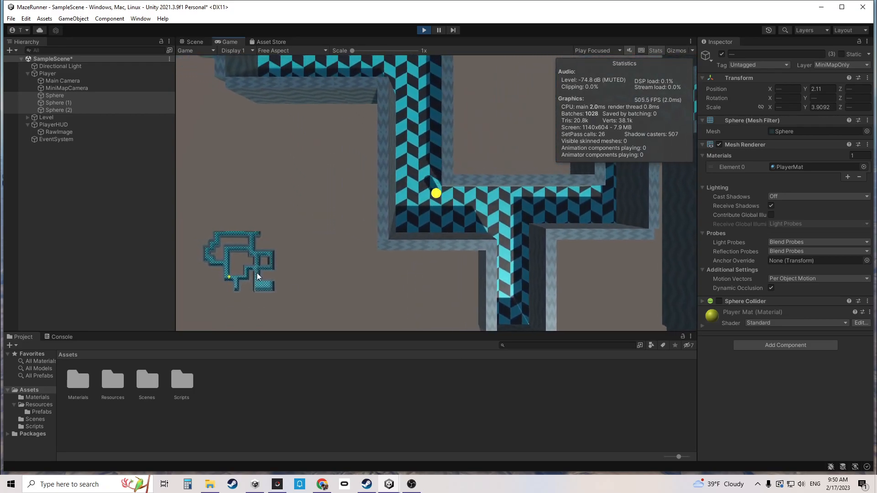
{"action": "key", "text": "w"}
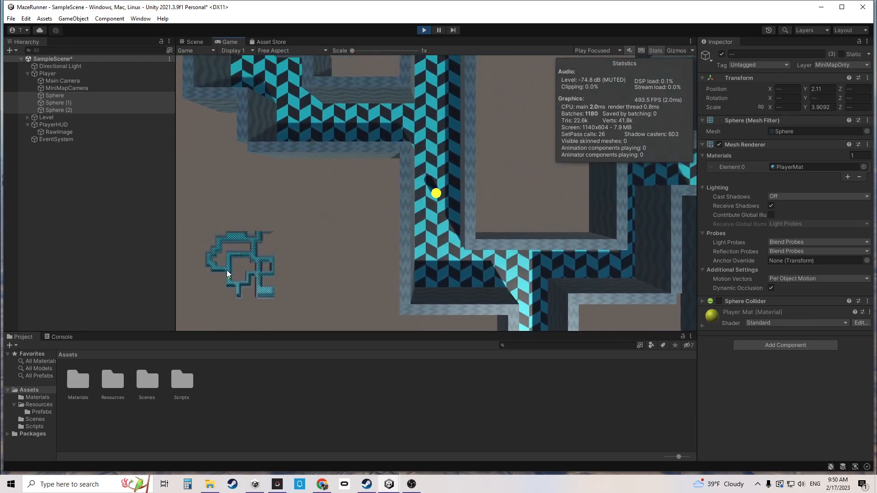
{"action": "key", "text": "w"}
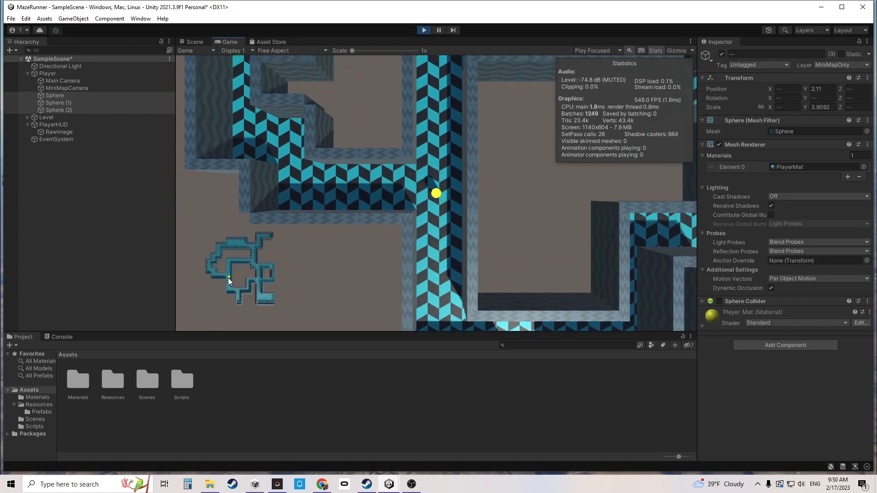
{"action": "key", "text": "a"}
{"action": "key", "text": "a"}
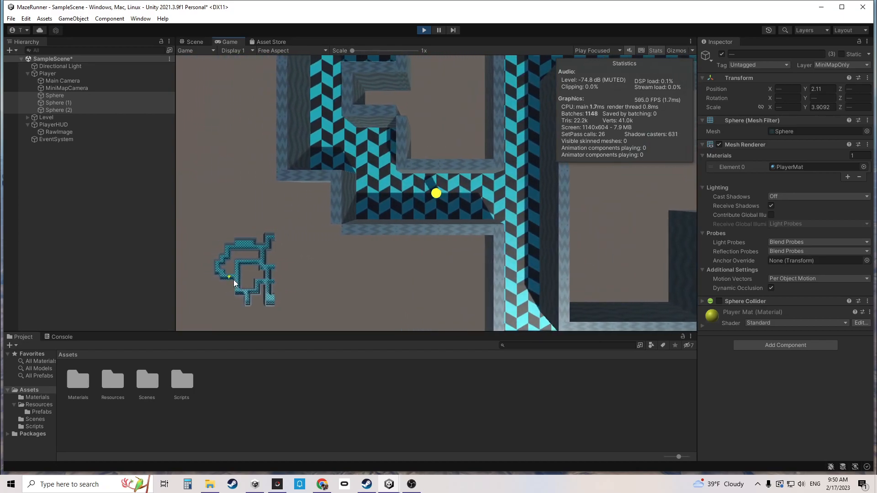
{"action": "key", "text": "a"}
{"action": "key", "text": "w"}
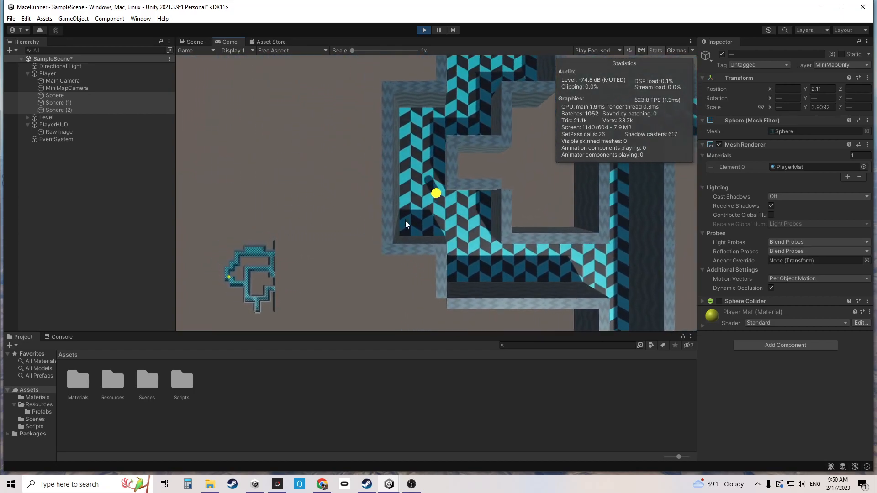
{"action": "key", "text": "d"}
{"action": "key", "text": "w"}
{"action": "key", "text": "d"}
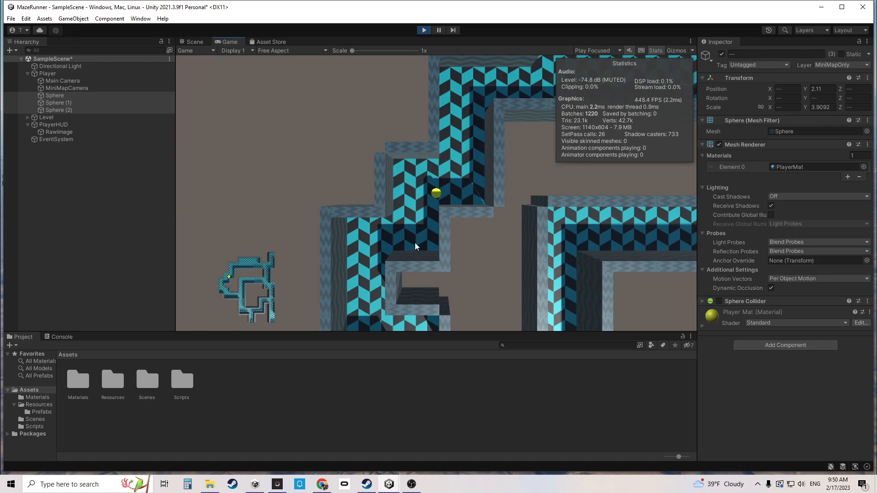
{"action": "left_click", "coordinate": [424, 30]}
{"action": "right_click_drag", "start_coordinate": [416, 245], "coordinate": [489, 193]}
{"action": "key", "text": "s"}
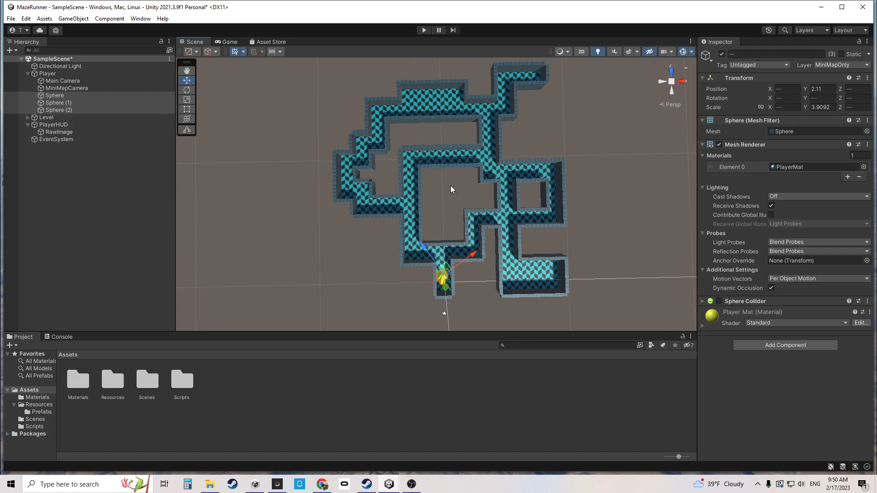
{"action": "right_click_drag", "start_coordinate": [514, 190], "coordinate": [480, 196]}
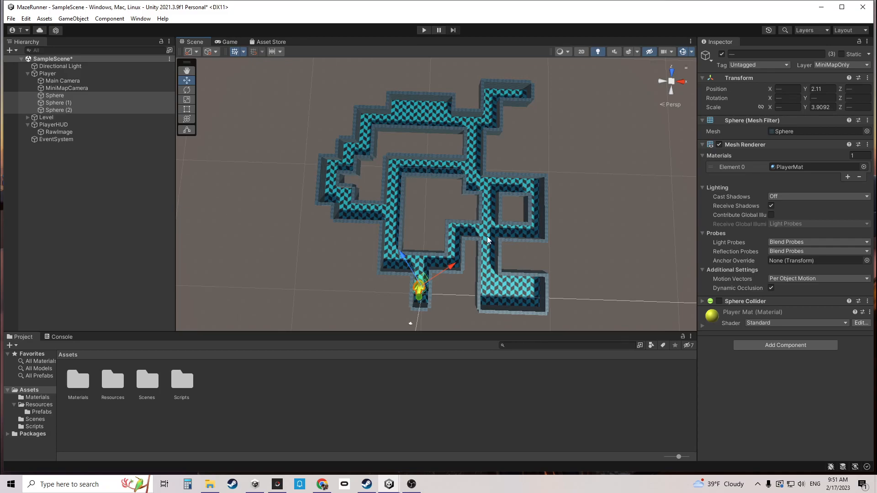
{"action": "right_click_drag", "start_coordinate": [463, 163], "coordinate": [468, 160]}
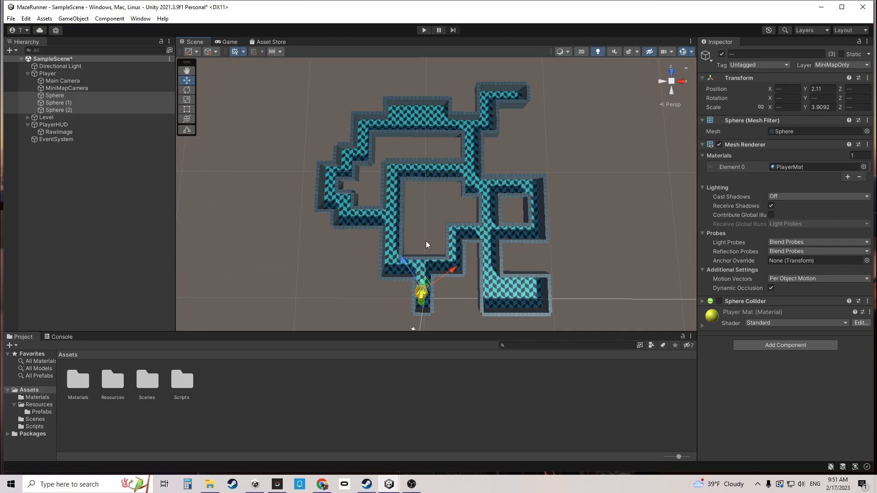